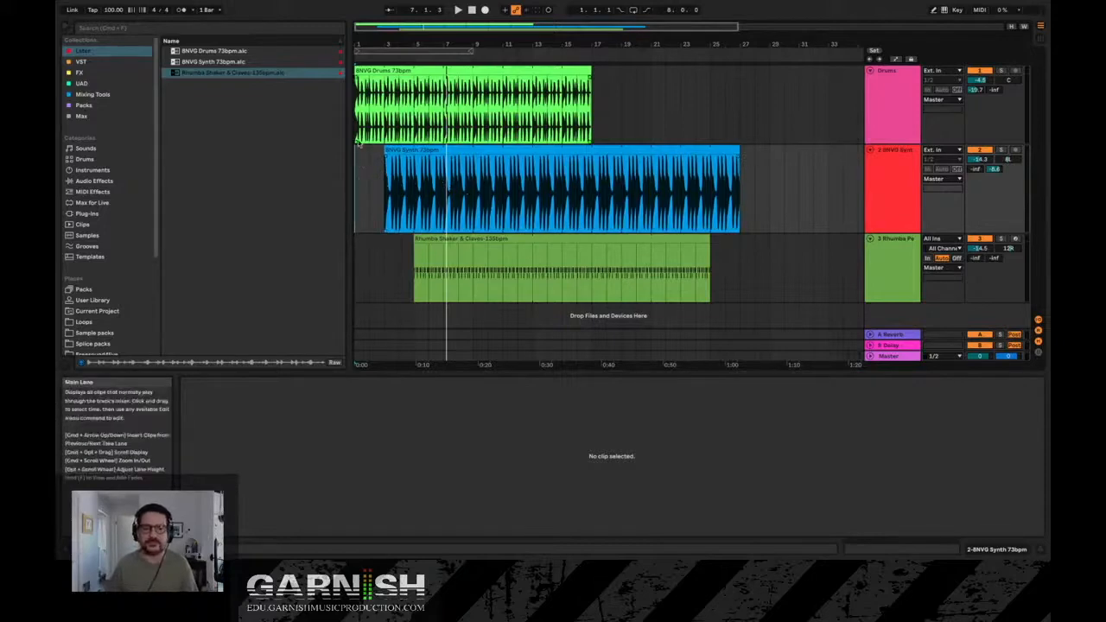
Play the arrangement from the start of the drums clip and compare playback in the Arrangement and Session views.
{"action": "left_click", "coordinate": [356, 129]}
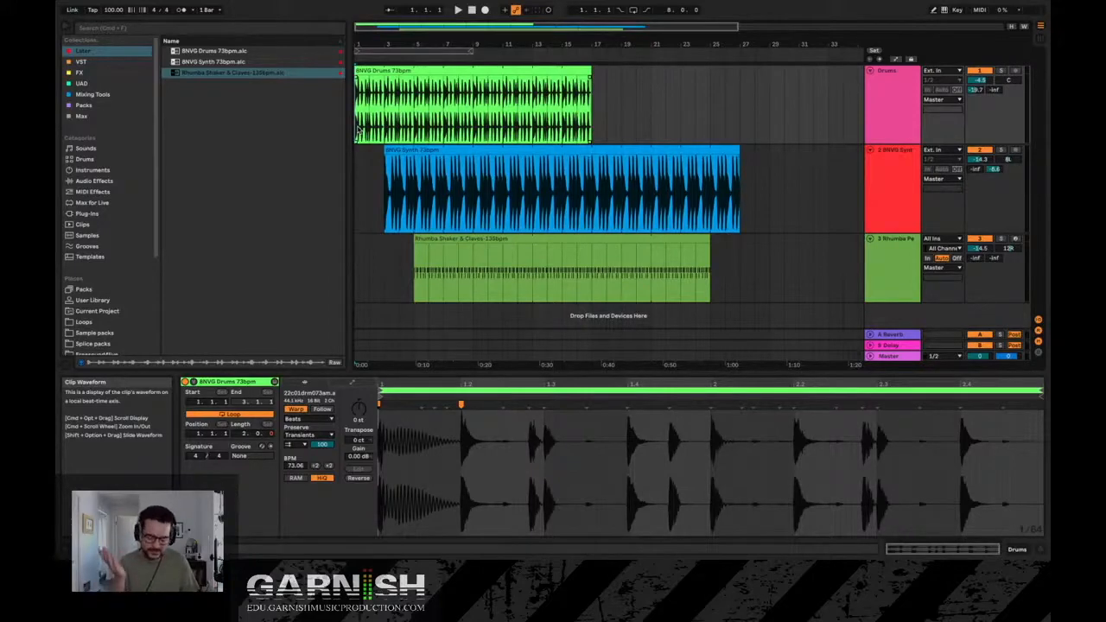
{"action": "key", "text": "space"}
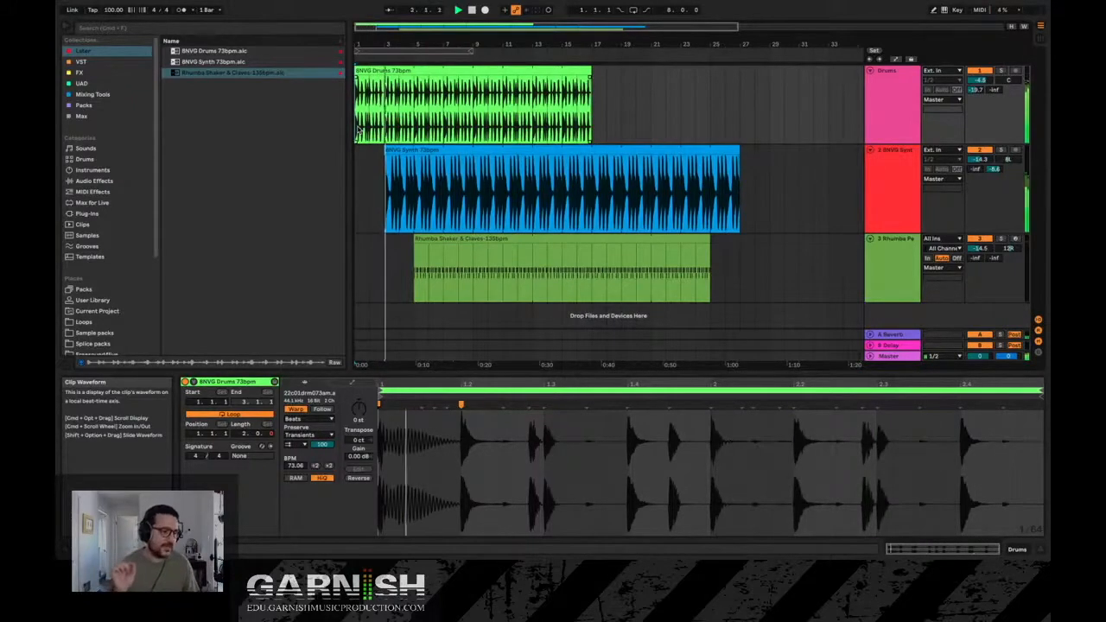
{"action": "key", "text": "Tab"}
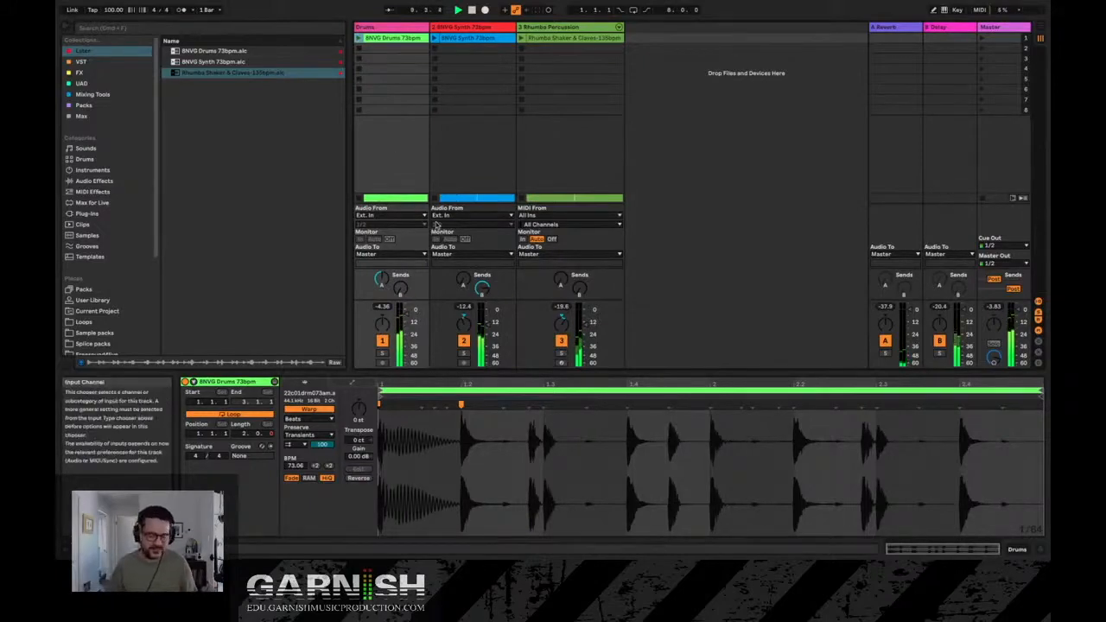
{"action": "key", "text": "Tab"}
{"action": "key", "text": "Tab"}
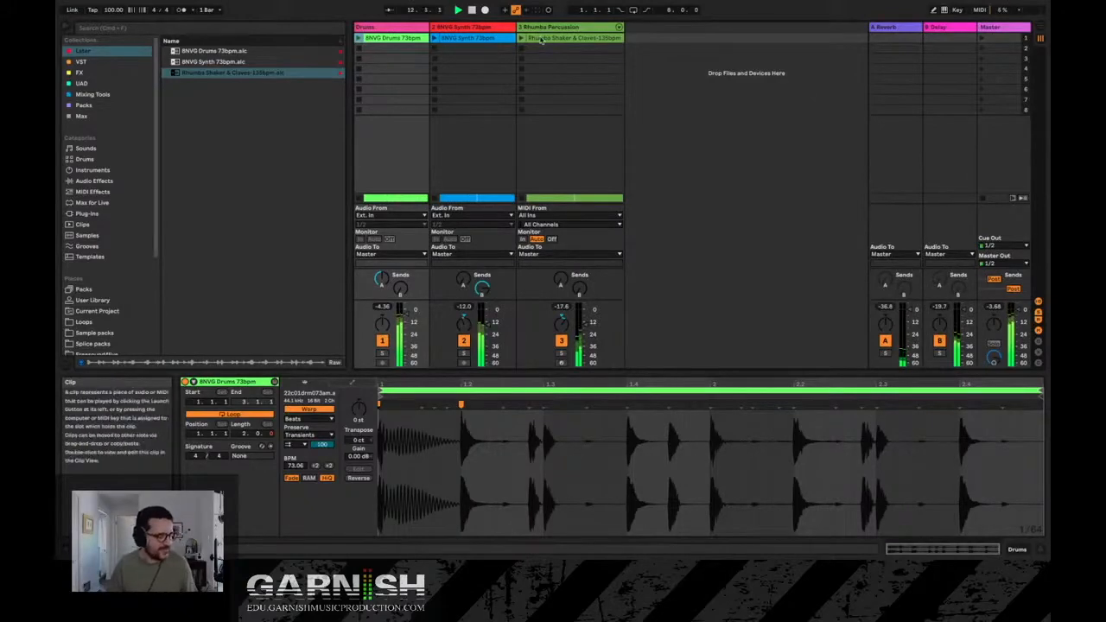
{"action": "key", "text": "Tab"}
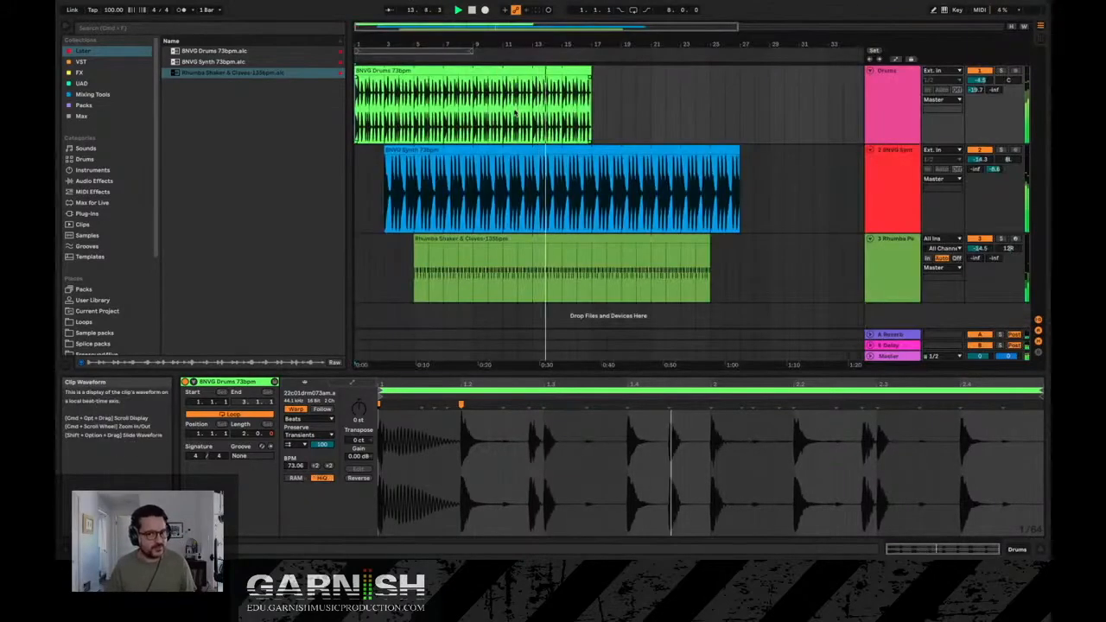
Launch the 8NVG Synth 73bpm clip in Session View so it overrides the track's arrangement playback.
{"action": "key", "text": "Tab"}
{"action": "left_click", "coordinate": [434, 40]}
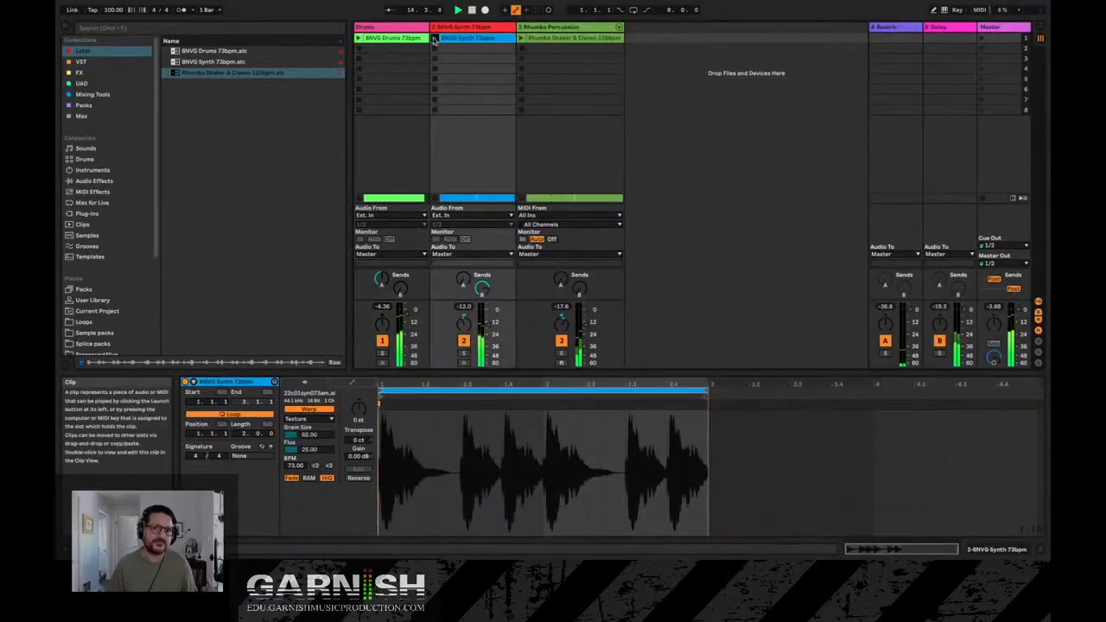
{"action": "left_click", "coordinate": [435, 39]}
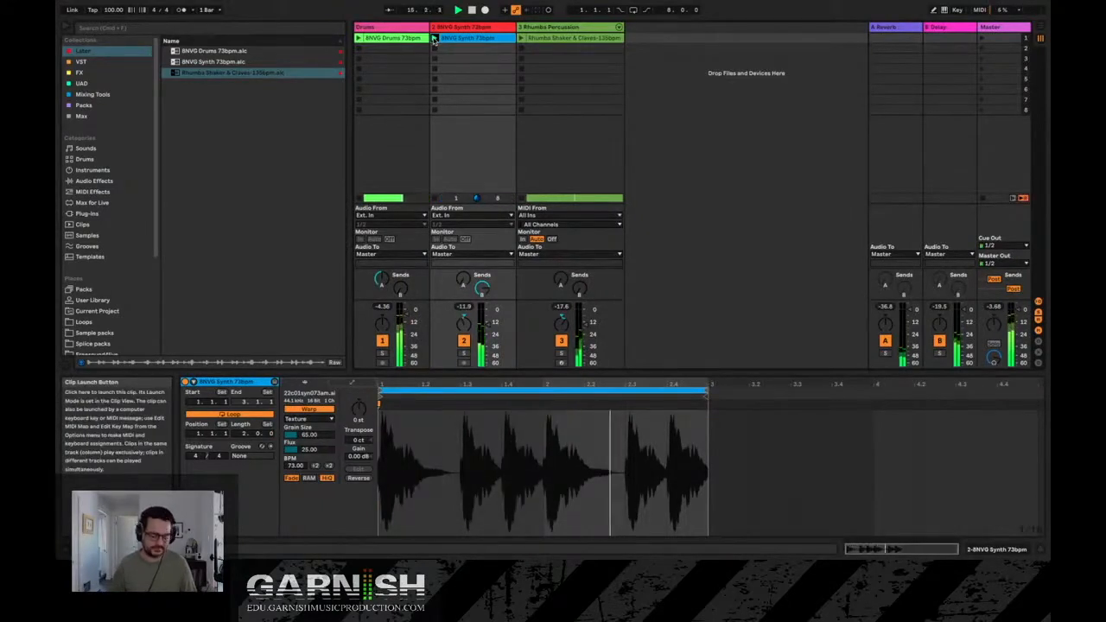
Compare the overridden synth track in Arrangement View with its launched clip in Session View.
{"action": "key", "text": "Tab"}
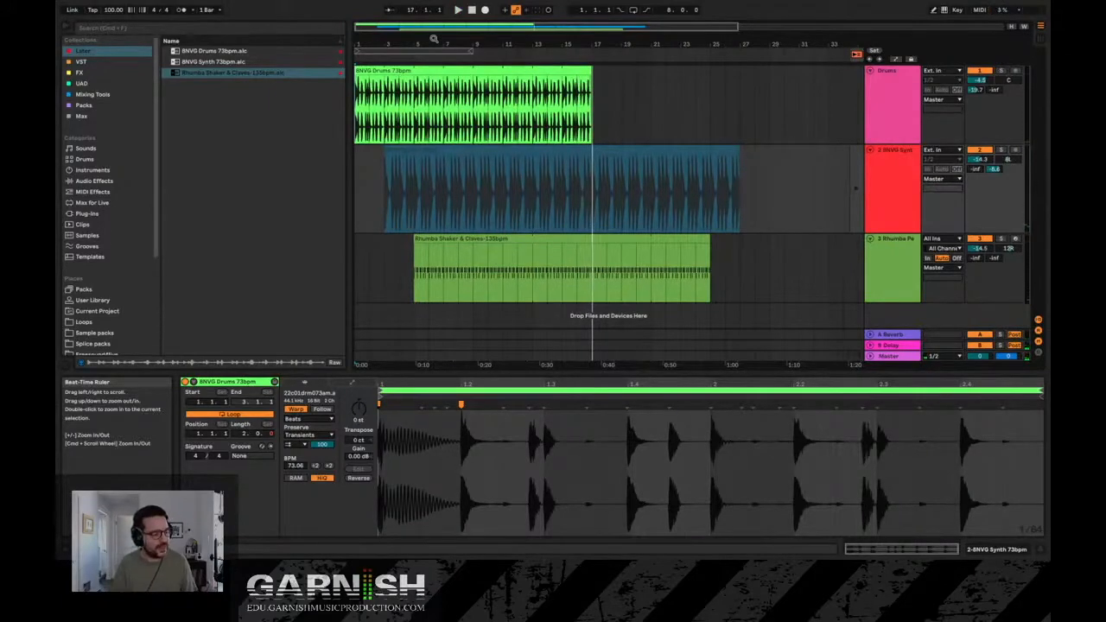
{"action": "key", "text": "Tab"}
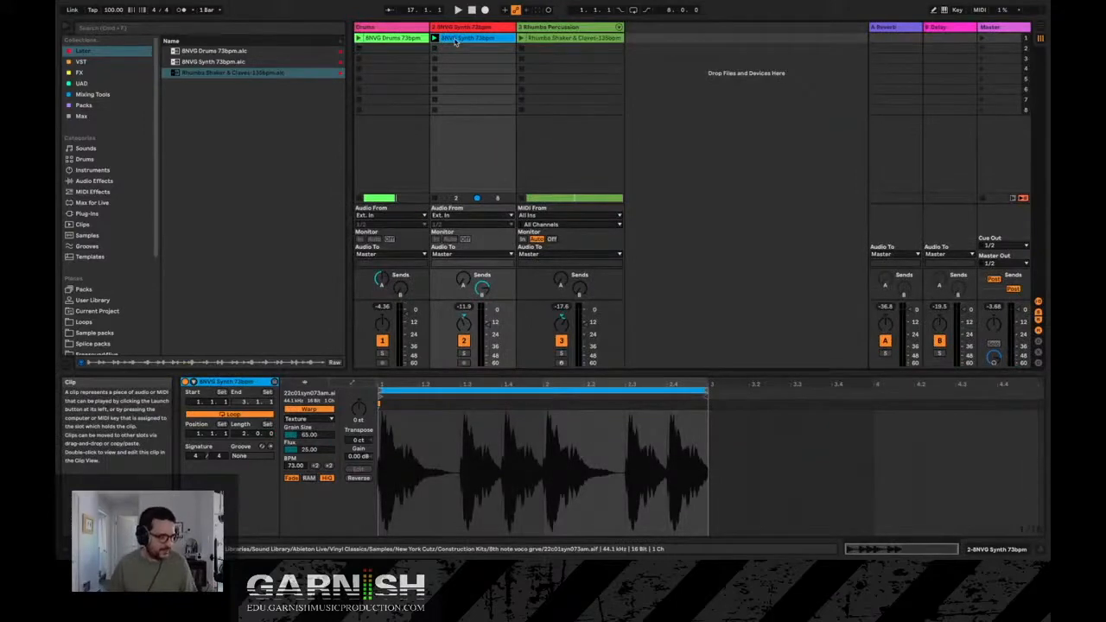
{"action": "key", "text": "Tab"}
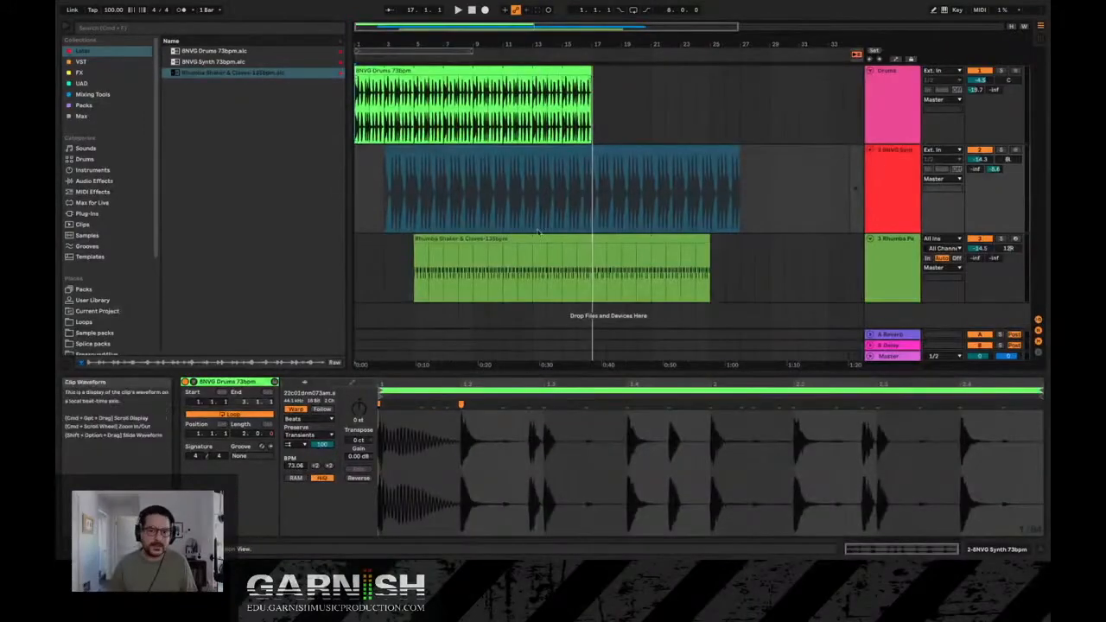
Select the time range around the synth clip in Arrangement View and return the synth track to arrangement playback.
{"action": "left_click", "coordinate": [387, 193]}
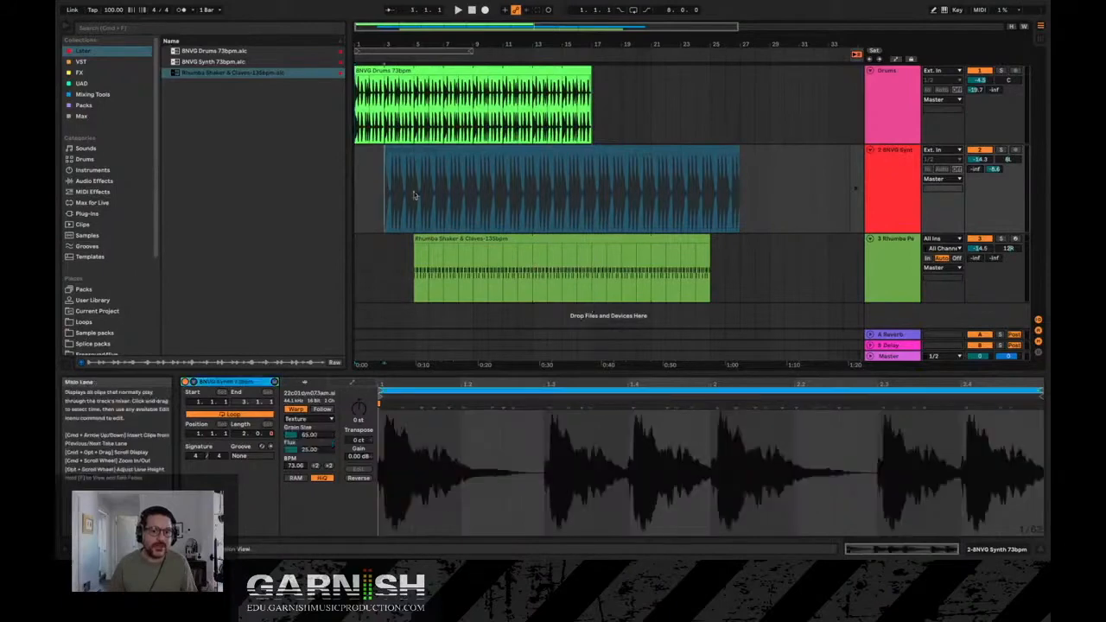
{"action": "mouse_move", "coordinate": [684, 198]}
{"action": "left_mouse_down"}
{"action": "mouse_move", "coordinate": [757, 198]}
{"action": "mouse_move", "coordinate": [372, 206]}
{"action": "left_mouse_up"}
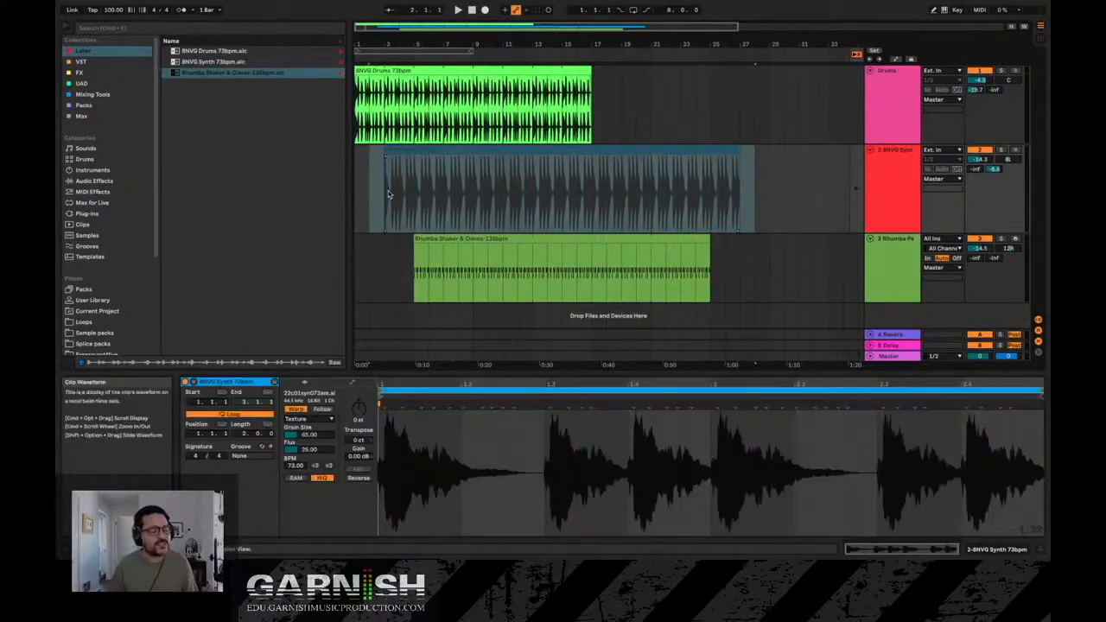
{"action": "key", "text": "Tab"}
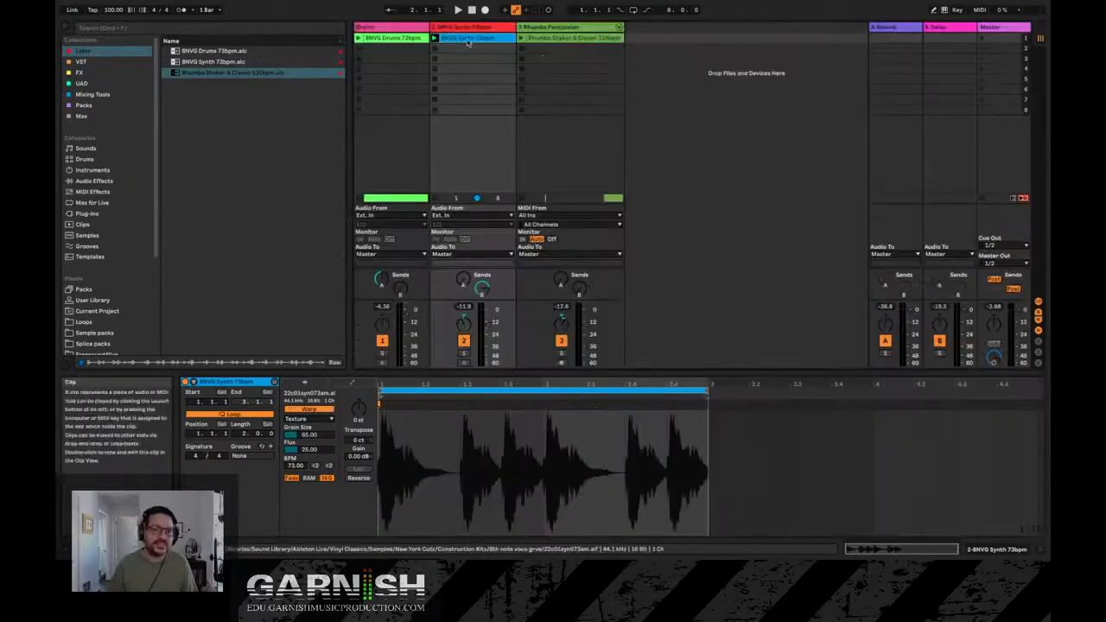
{"action": "key", "text": "Tab"}
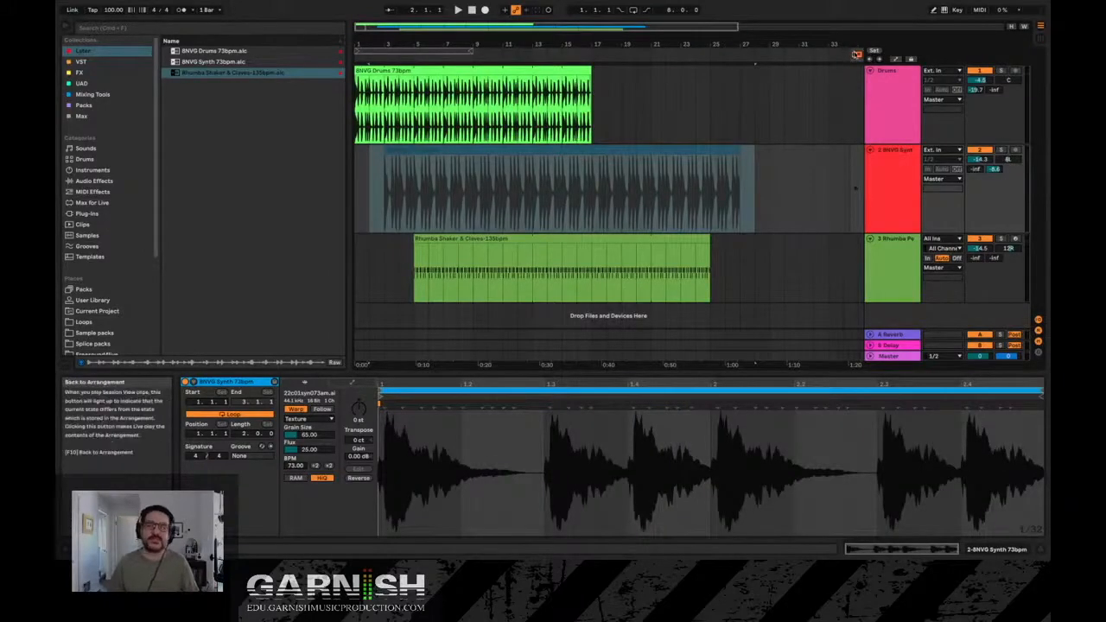
{"action": "left_click", "coordinate": [710, 144]}
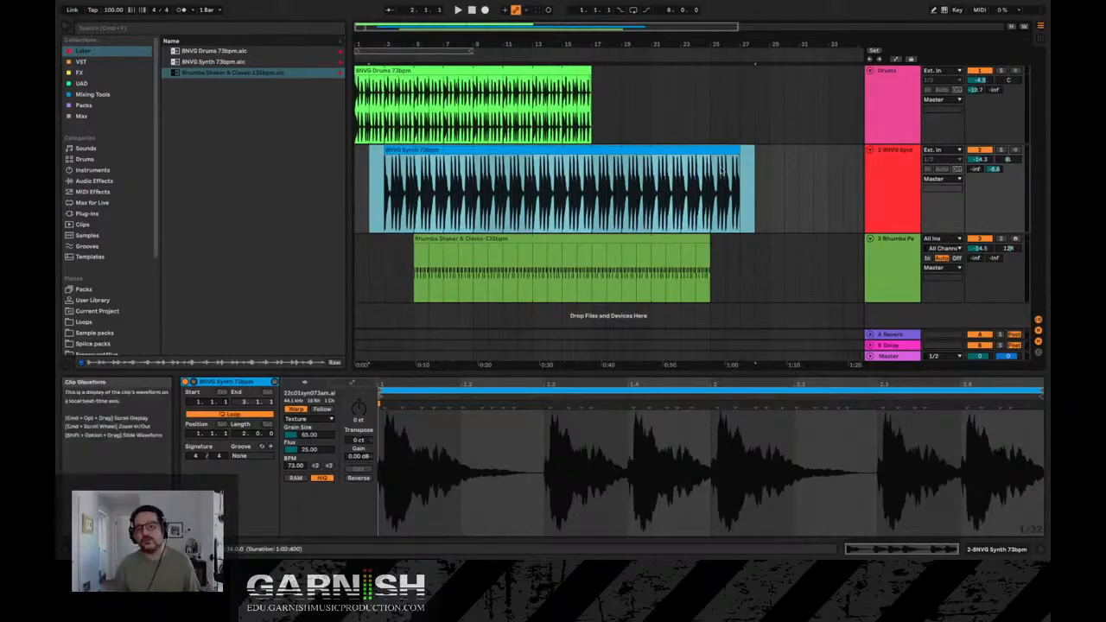
Examine the drums, synth and percussion clips in Session View against the arrangement.
{"action": "key", "text": "Tab"}
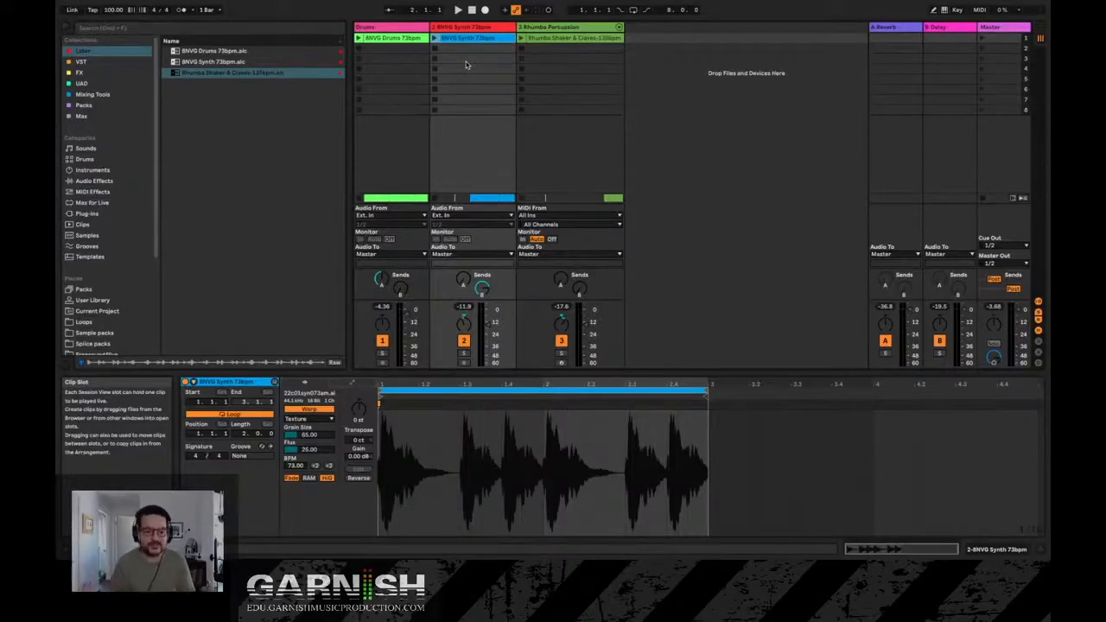
{"action": "key", "text": "Tab"}
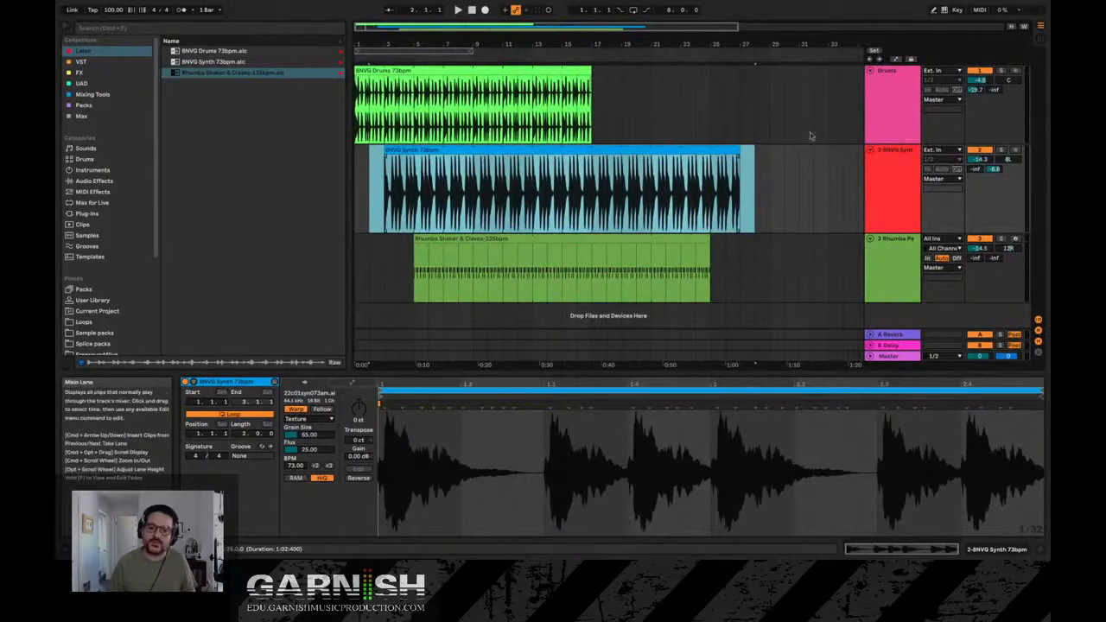
{"action": "key", "text": "Tab"}
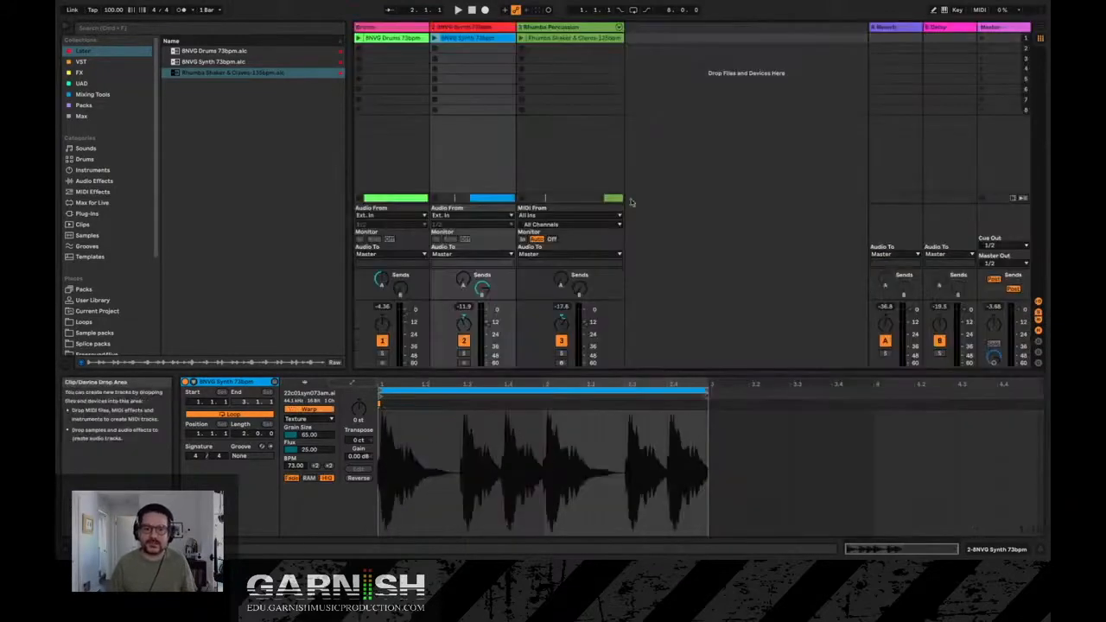
{"action": "left_click", "coordinate": [393, 44]}
{"action": "left_click", "coordinate": [393, 39]}
{"action": "left_click", "coordinate": [467, 39]}
{"action": "left_click", "coordinate": [562, 39]}
{"action": "left_click", "coordinate": [472, 40]}
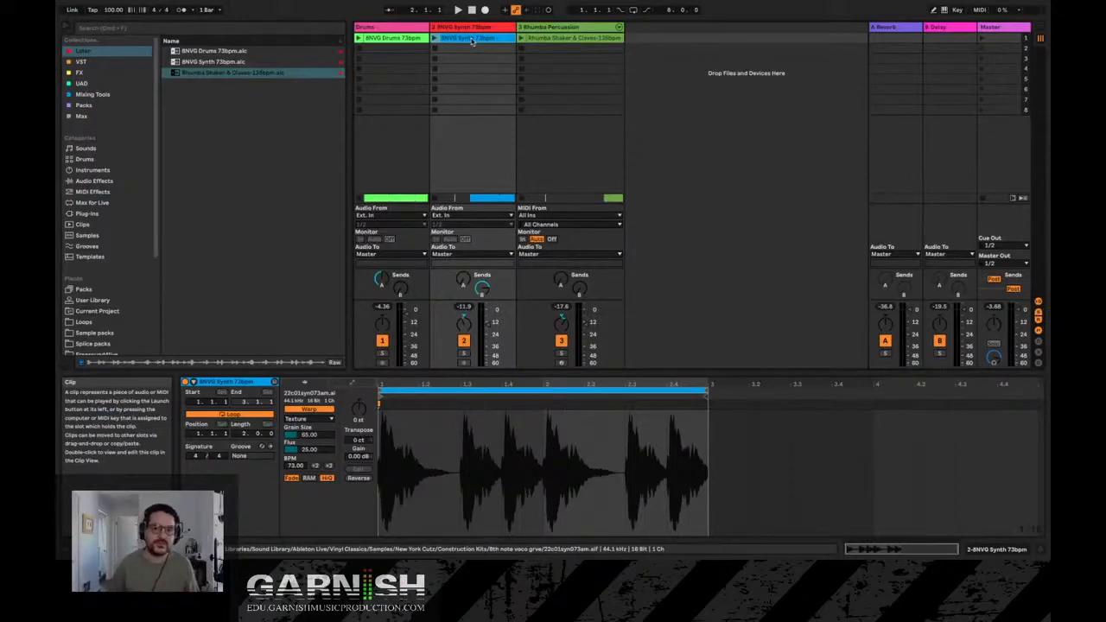
Duplicate the 8NVG Drums 73bpm clip into slots 2 through 8 of the Drums track.
{"action": "left_click", "coordinate": [395, 39]}
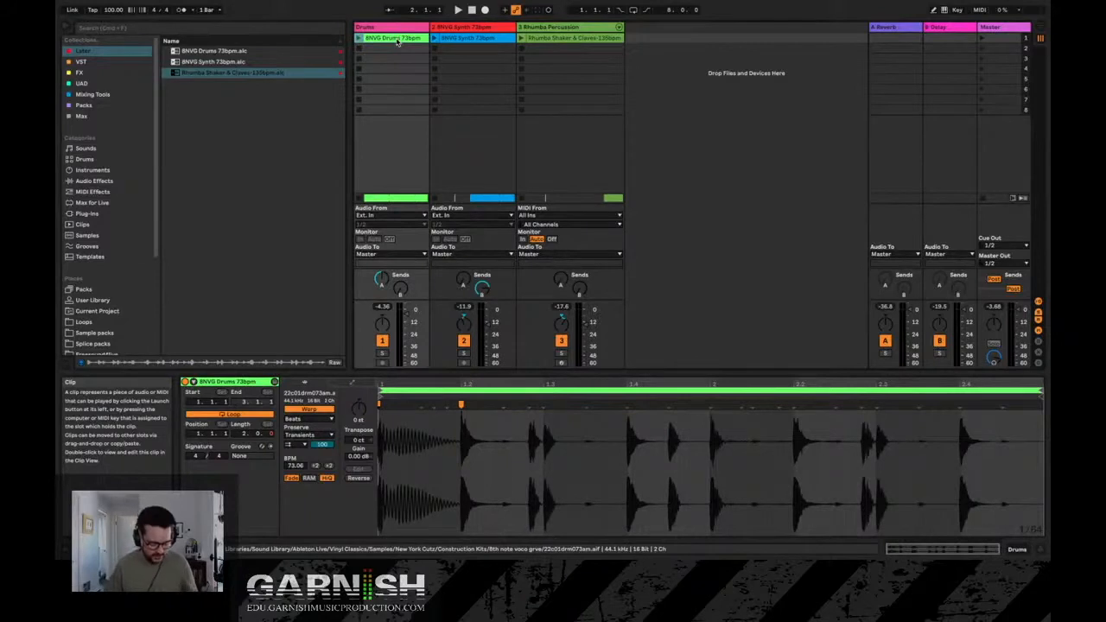
{"action": "key", "text": "ctrl+d"}
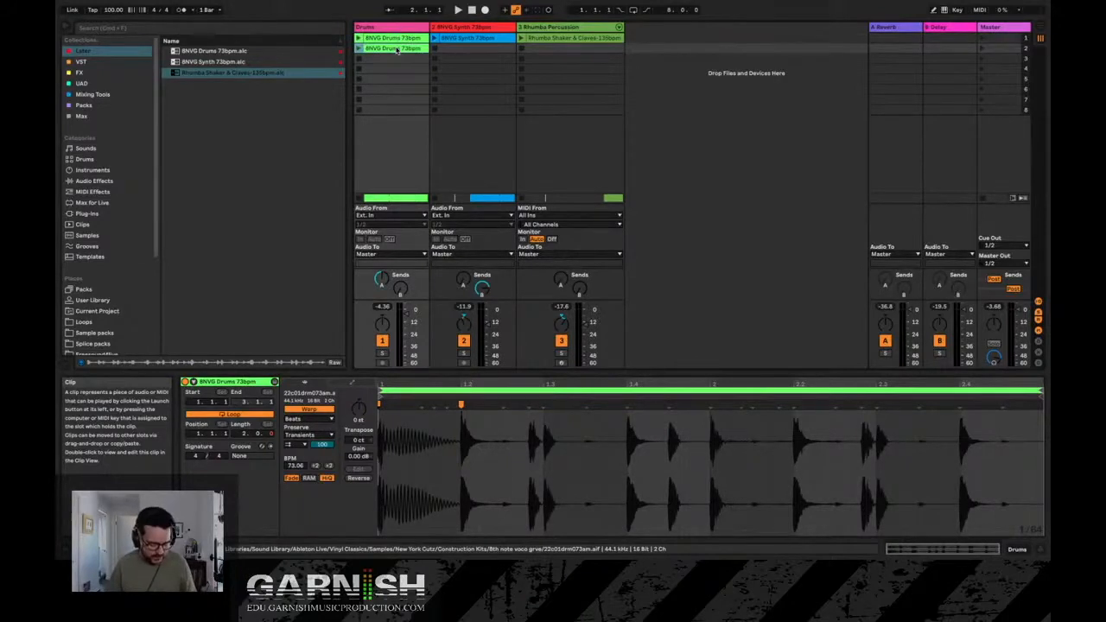
{"action": "left_click_drag", "start_coordinate": [397, 51], "coordinate": [393, 91]}
{"action": "left_click_drag", "start_coordinate": [393, 91], "coordinate": [391, 111]}
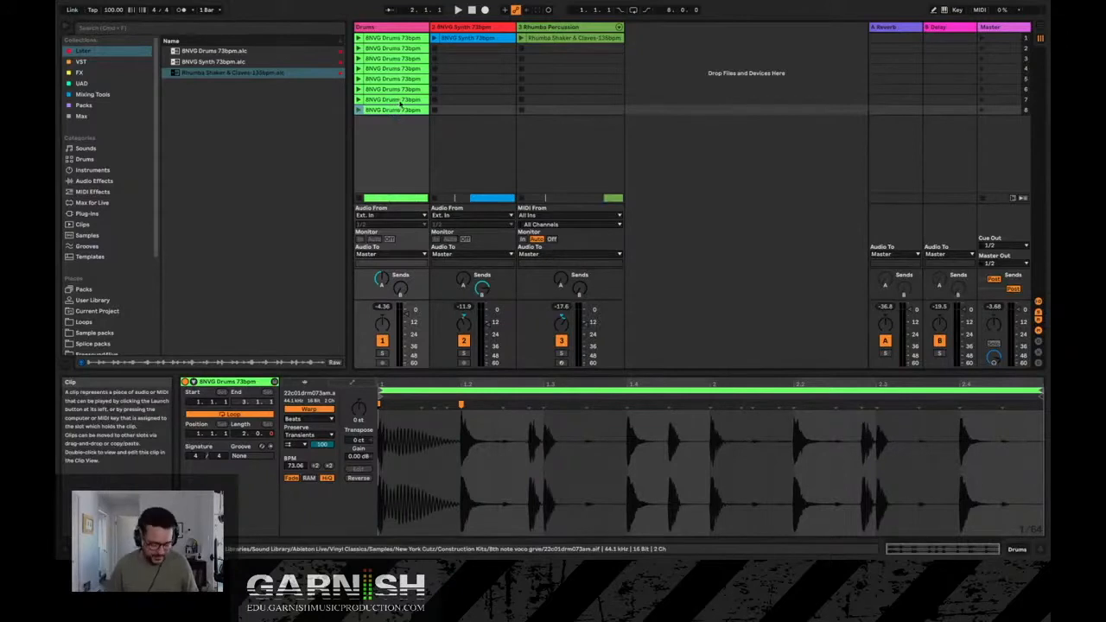
Undo the drums clip copies in slots 3 through 8, keeping the duplicate in slot 2.
{"action": "key", "text": "ctrl+z"}
{"action": "key", "text": "ctrl+z"}
{"action": "key", "text": "ctrl+z"}
{"action": "key", "text": "ctrl+z"}
{"action": "key", "text": "ctrl+z"}
{"action": "key", "text": "ctrl+z"}
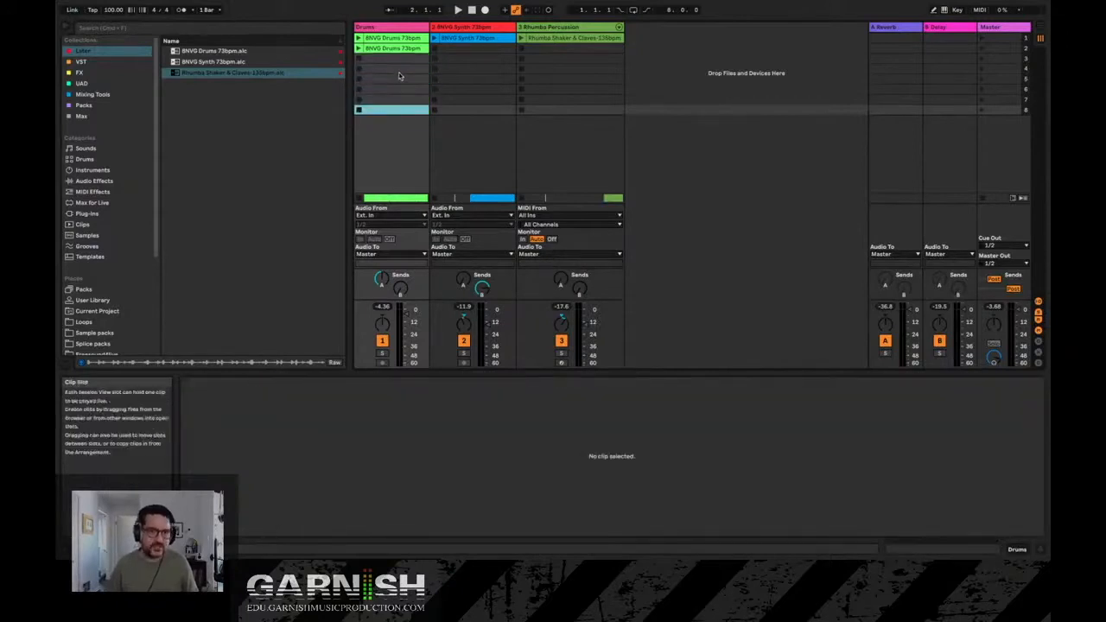
Copy the drums clip into slots 3 through 8 of the Drums track and look through the copies.
{"action": "left_click_drag", "start_coordinate": [397, 51], "coordinate": [394, 112]}
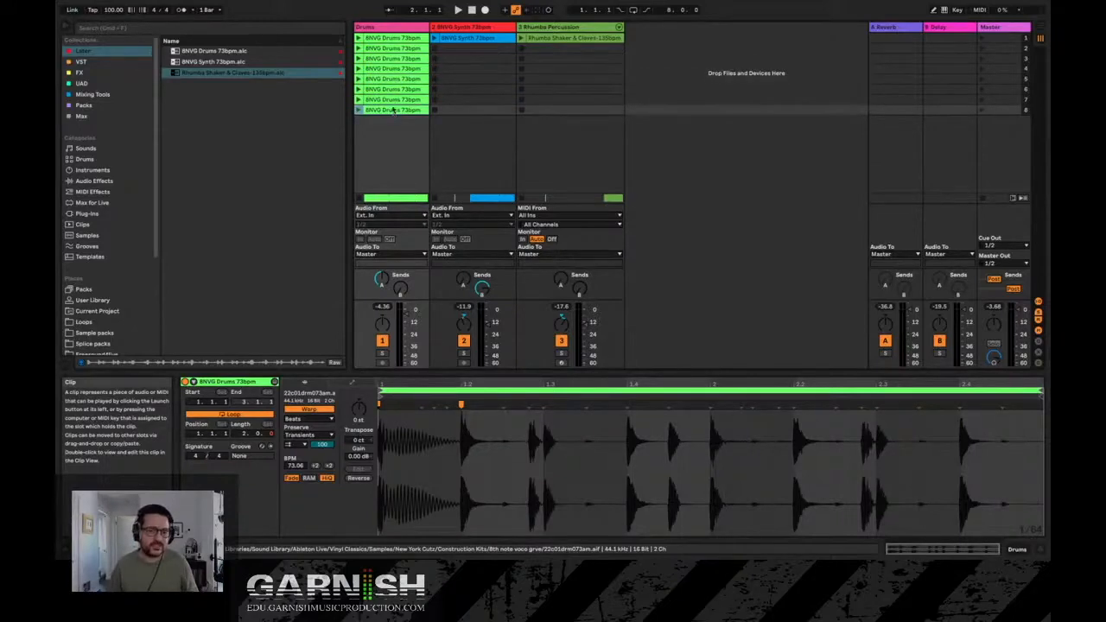
{"action": "left_click", "coordinate": [397, 51]}
{"action": "left_click", "coordinate": [396, 60]}
{"action": "left_click", "coordinate": [396, 70]}
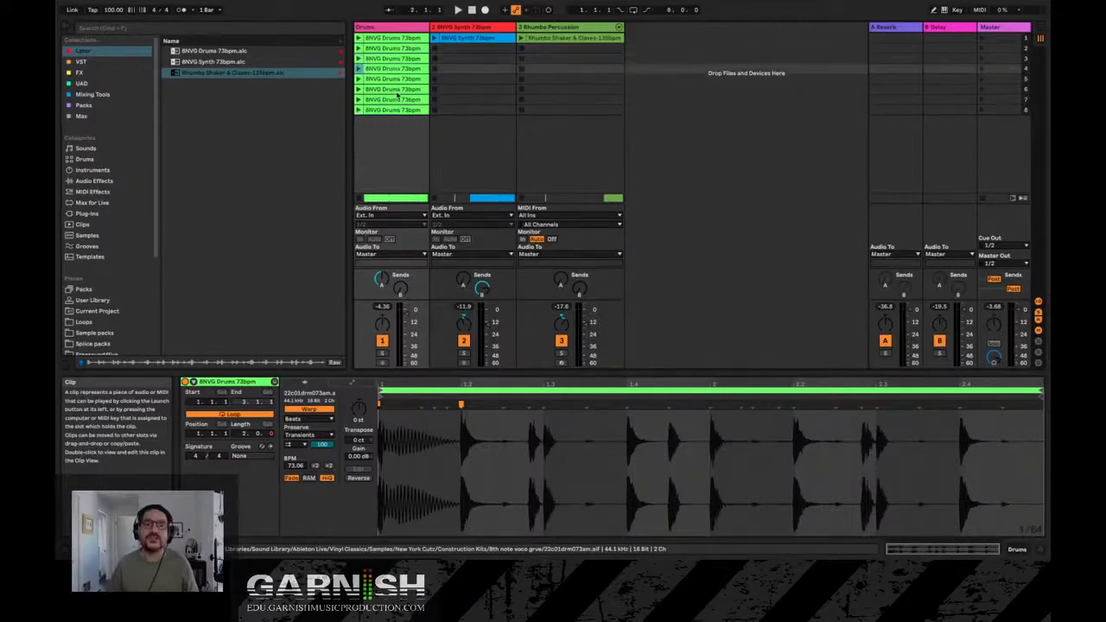
{"action": "left_click", "coordinate": [396, 110]}
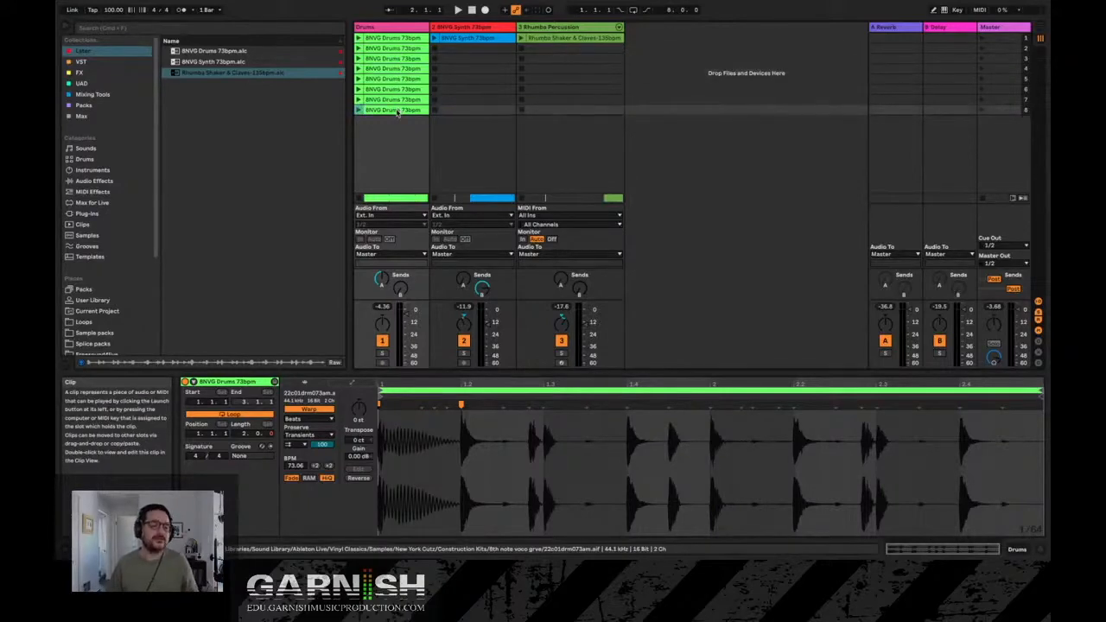
Undo the repeated drums clip copies until only the clips in slots 1 and 2 remain.
{"action": "left_click", "coordinate": [396, 49]}
{"action": "key", "text": "super+z"}
{"action": "key", "text": "super+z"}
{"action": "key", "text": "super+z"}
{"action": "key", "text": "super+z"}
{"action": "key", "text": "super+z"}
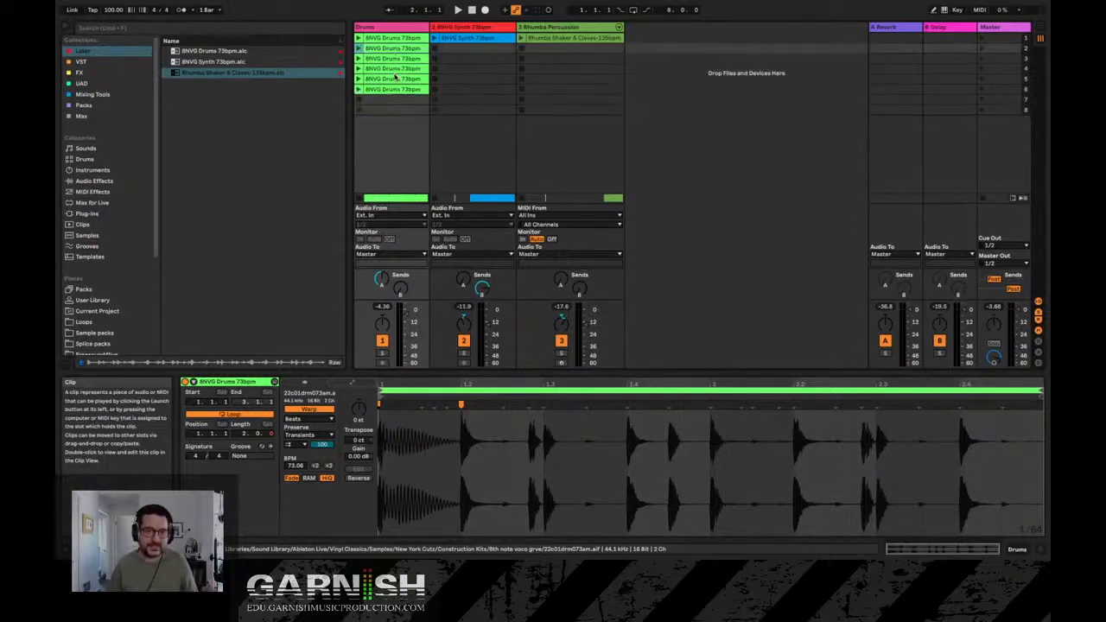
{"action": "key", "text": "super+z"}
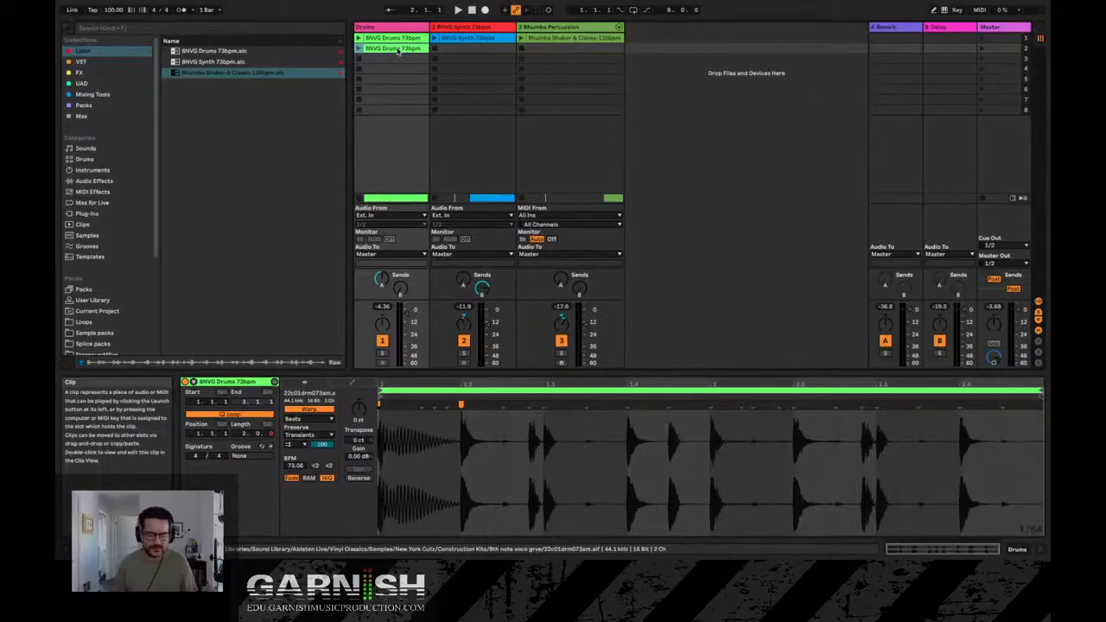
Delete the drums, synth and percussion clips from the arrangement and return to Session View.
{"action": "key", "text": "Tab"}
{"action": "left_click_drag", "start_coordinate": [766, 277], "coordinate": [324, 77]}
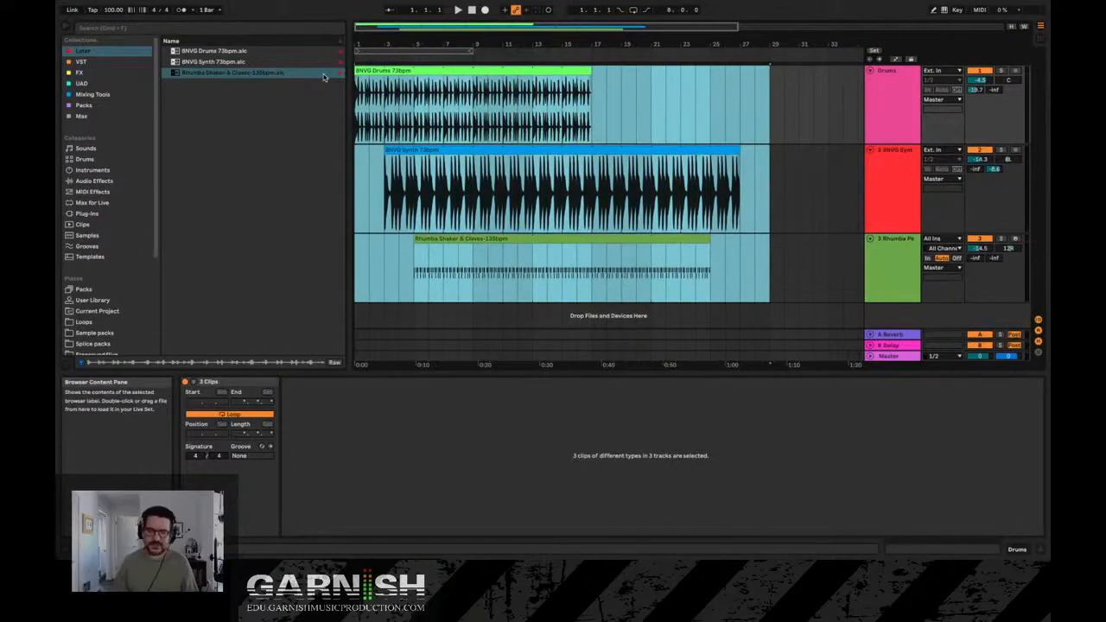
{"action": "left_click_drag", "start_coordinate": [768, 272], "coordinate": [703, 223]}
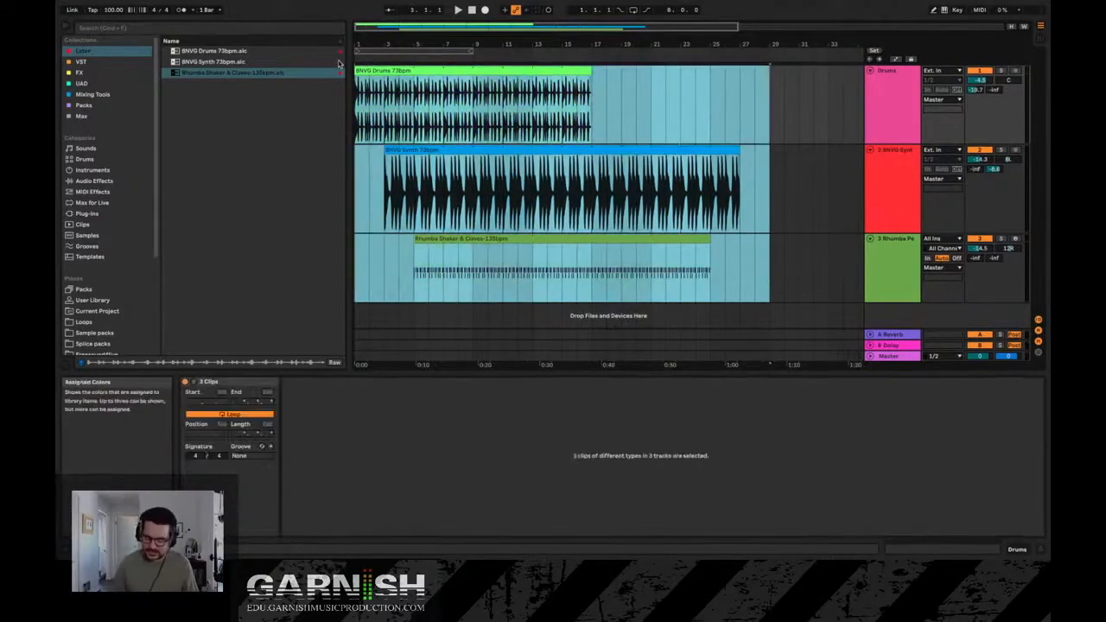
{"action": "key", "text": "Delete"}
{"action": "key", "text": "Tab"}
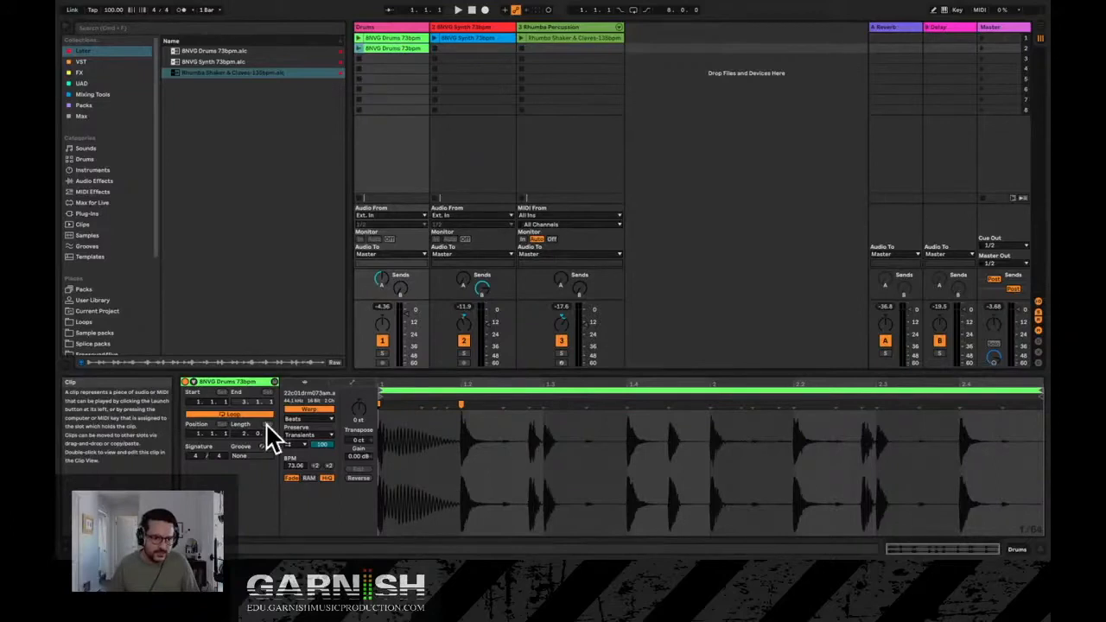
Show the Drums track's device chain, and hide and reshow the detail view.
{"action": "left_click_drag", "start_coordinate": [496, 376], "coordinate": [523, 374]}
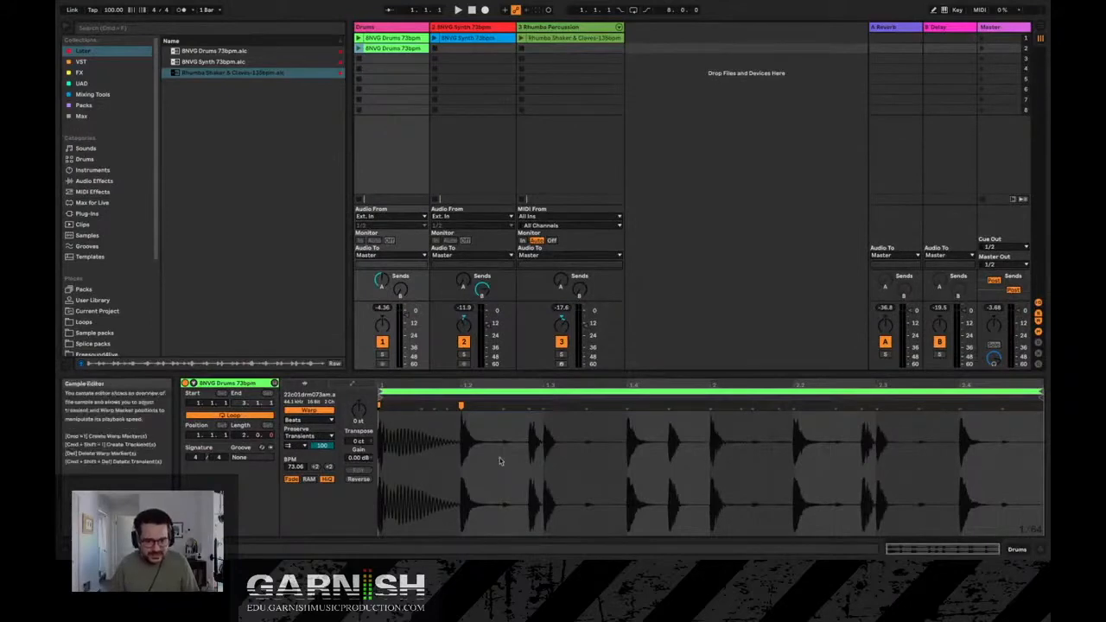
{"action": "left_click", "coordinate": [385, 28]}
{"action": "double_click", "coordinate": [385, 29]}
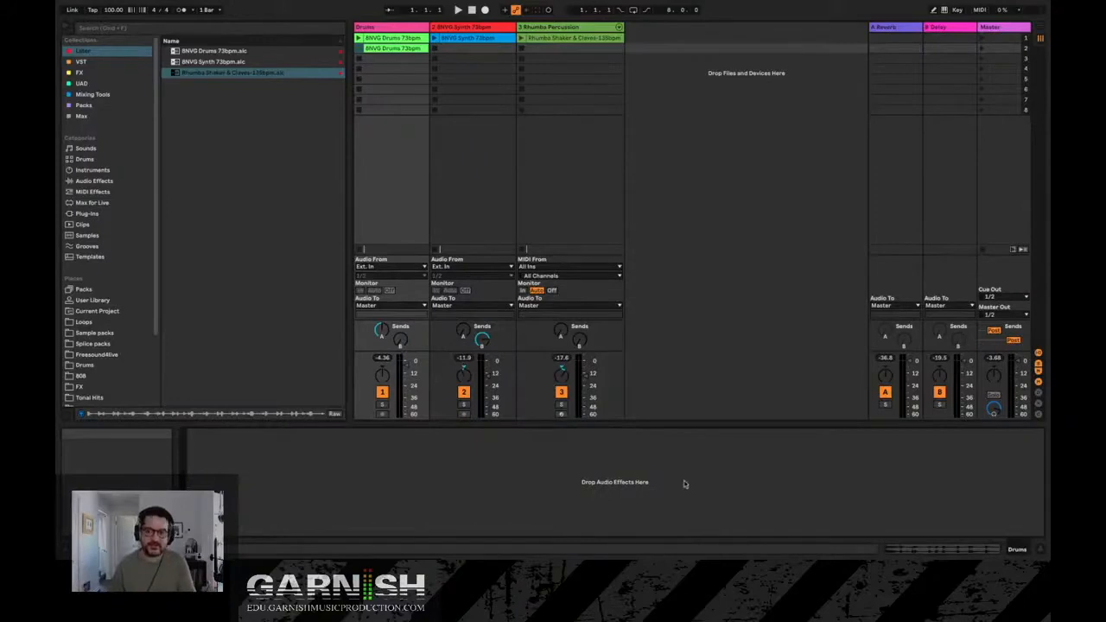
{"action": "left_click", "coordinate": [1042, 550]}
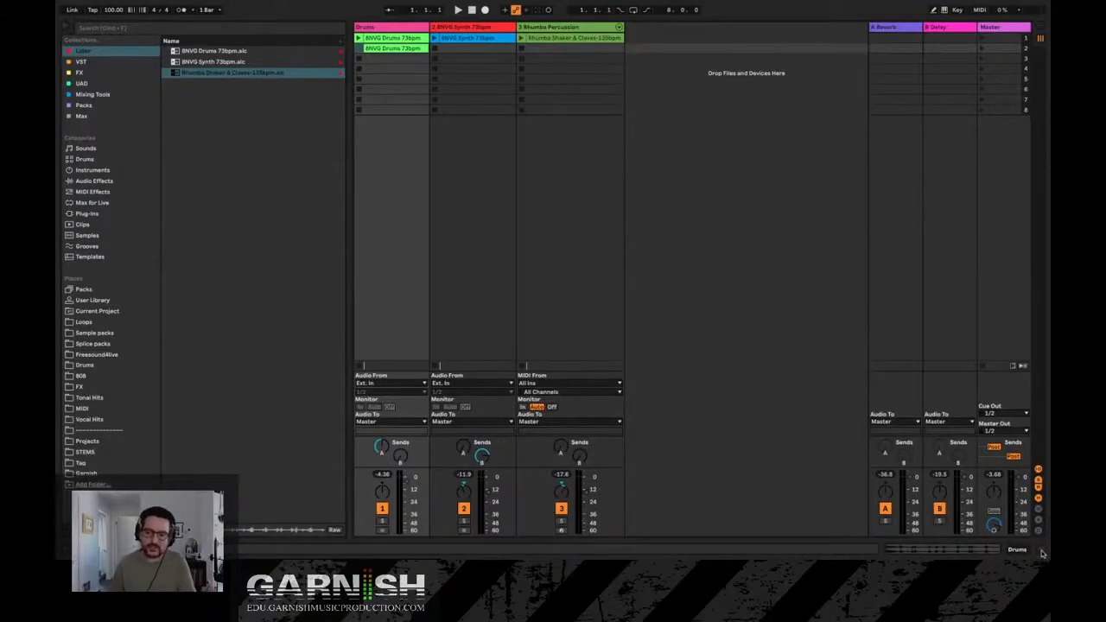
{"action": "left_click", "coordinate": [1042, 554]}
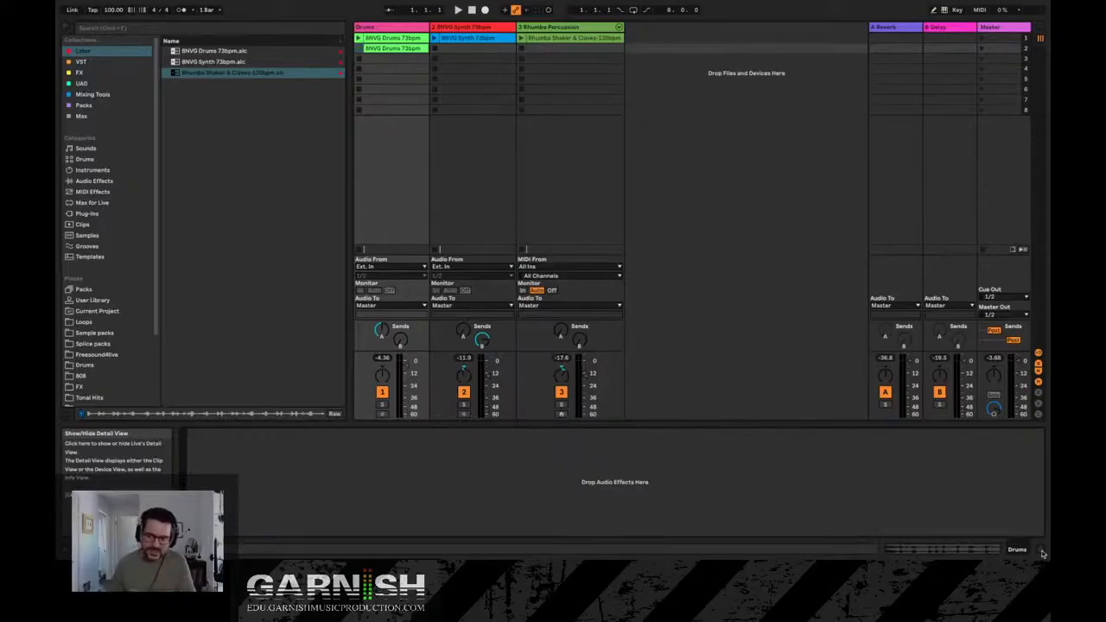
Hide and reshow the detail view several times, leaving the Drums track's empty device chain shown.
{"action": "left_click", "coordinate": [1043, 554]}
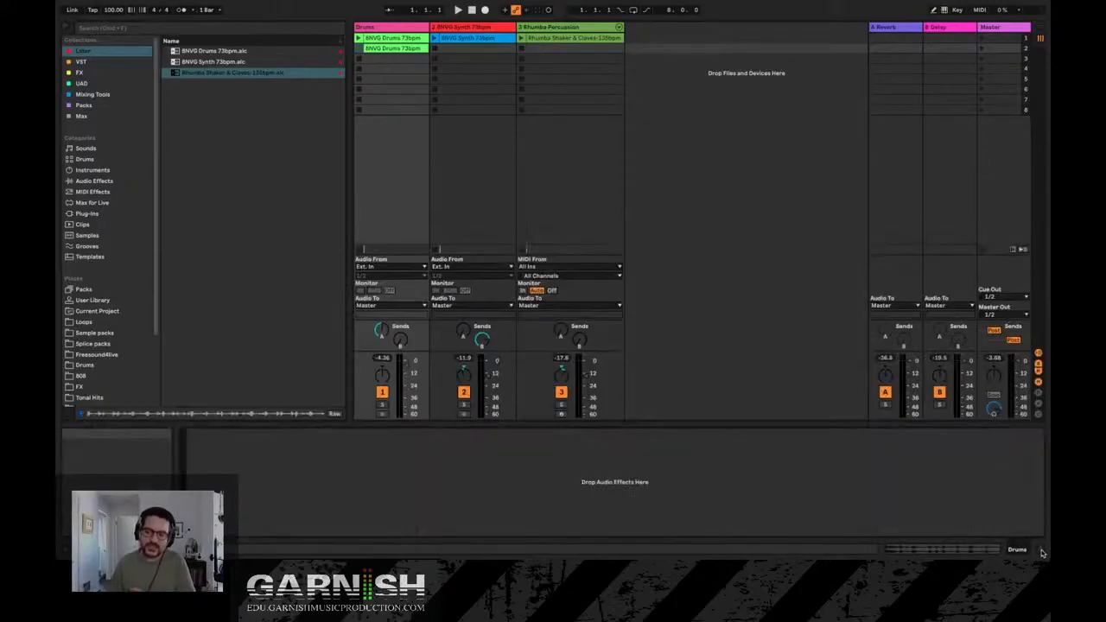
{"action": "left_click", "coordinate": [1043, 554]}
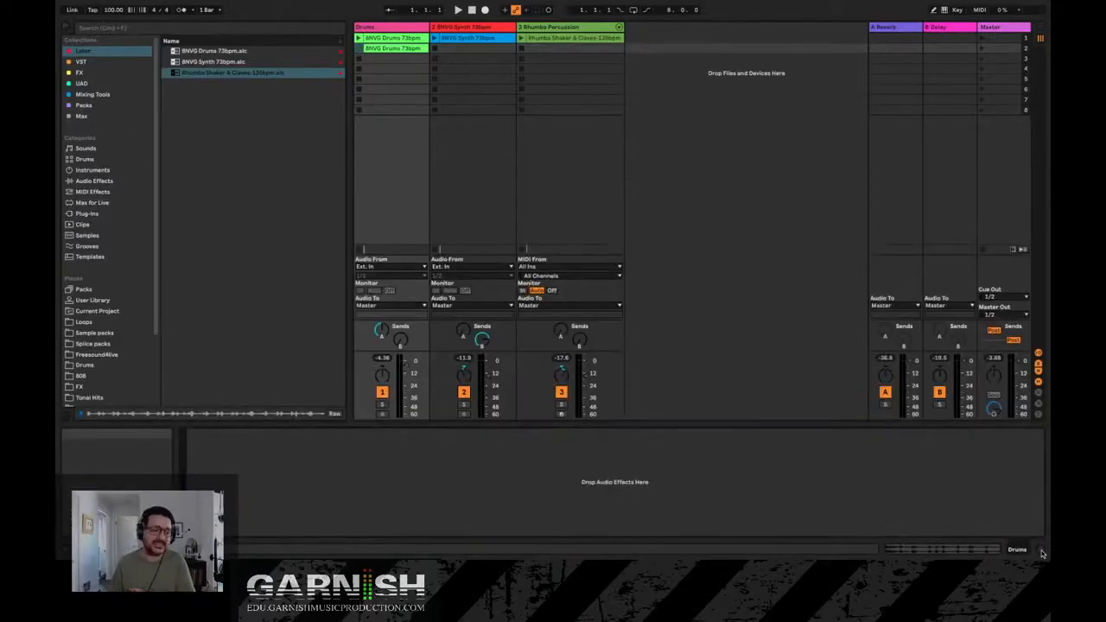
{"action": "left_click", "coordinate": [1043, 553]}
{"action": "left_click", "coordinate": [1043, 554]}
{"action": "left_click", "coordinate": [1043, 554]}
{"action": "left_click", "coordinate": [1043, 554]}
{"action": "left_click", "coordinate": [1043, 553]}
{"action": "left_click", "coordinate": [1043, 553]}
{"action": "left_click", "coordinate": [1043, 552]}
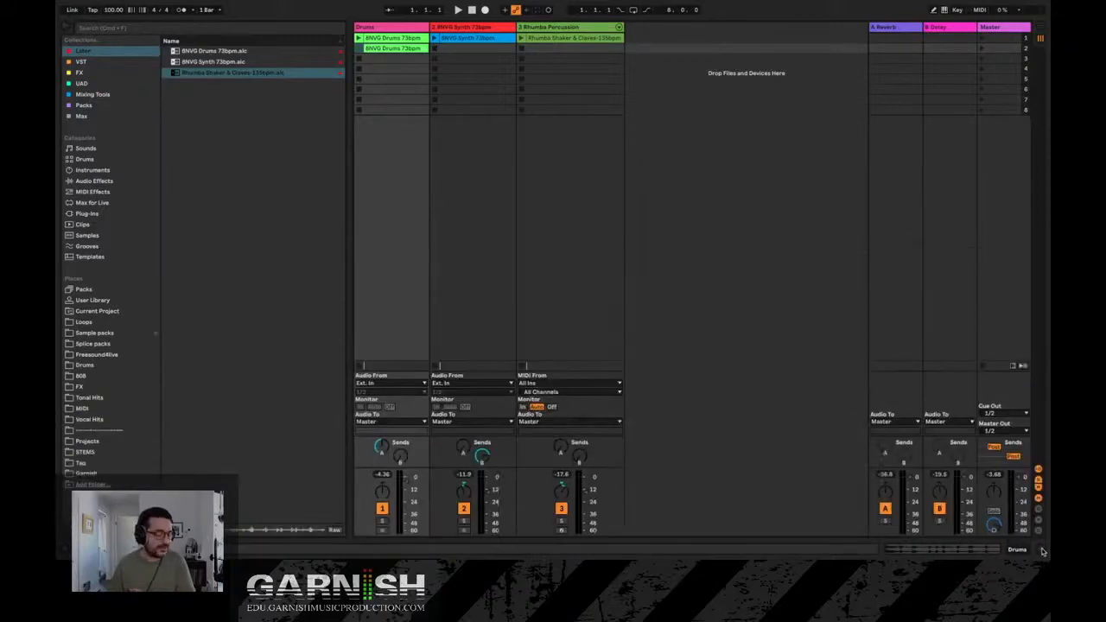
{"action": "left_click", "coordinate": [1043, 551]}
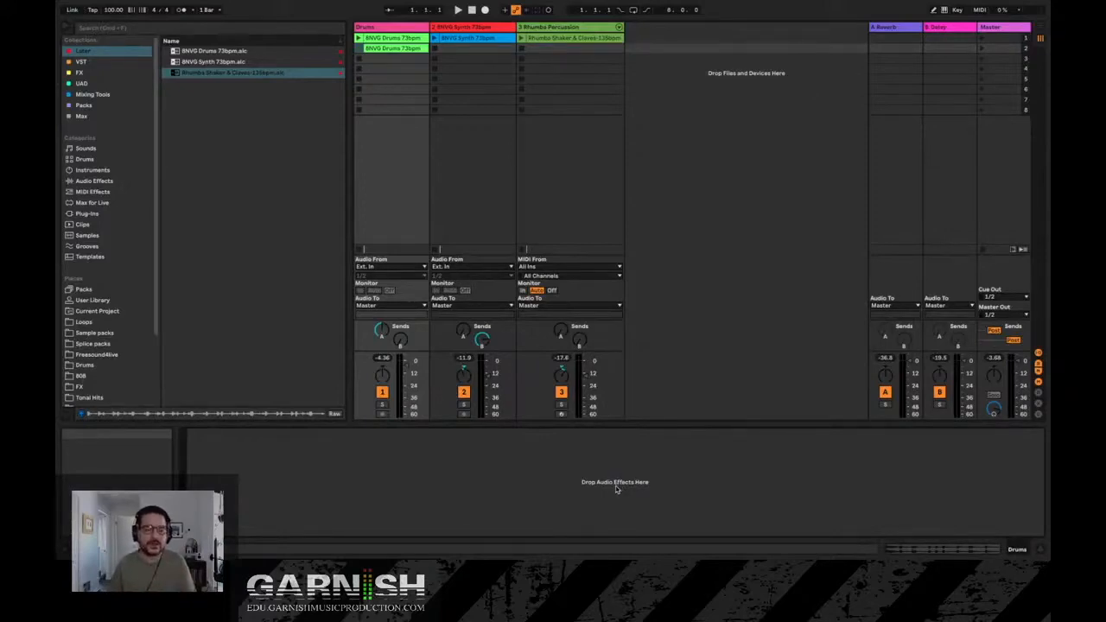
Rename the drums clip in slot 2 as TEST and change its colour to periwinkle blue.
{"action": "left_click", "coordinate": [393, 48]}
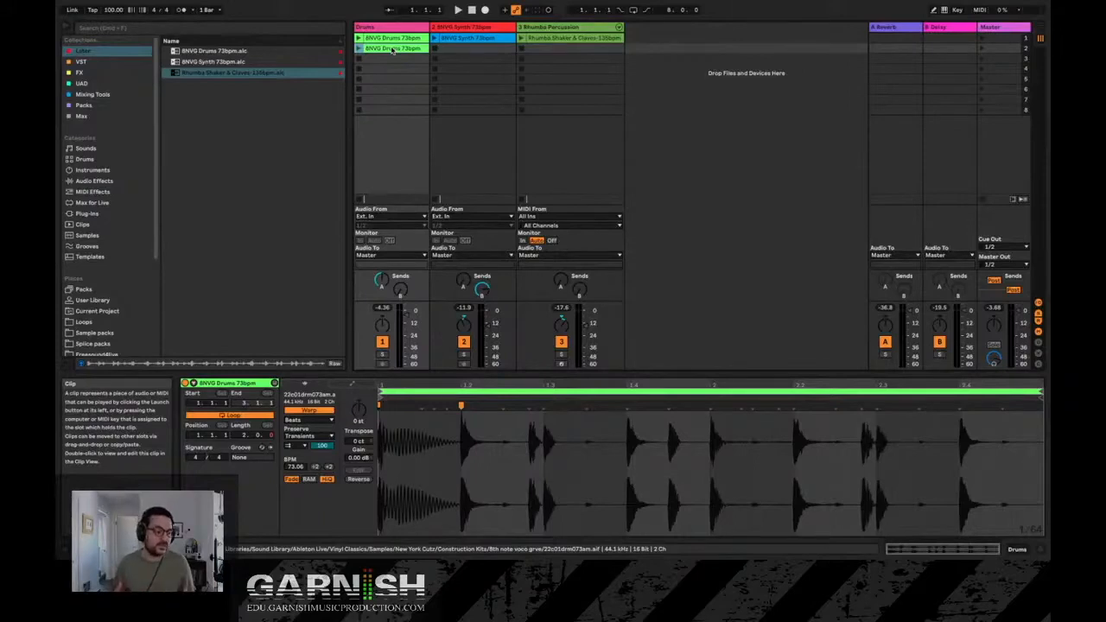
{"action": "right_click", "coordinate": [393, 50]}
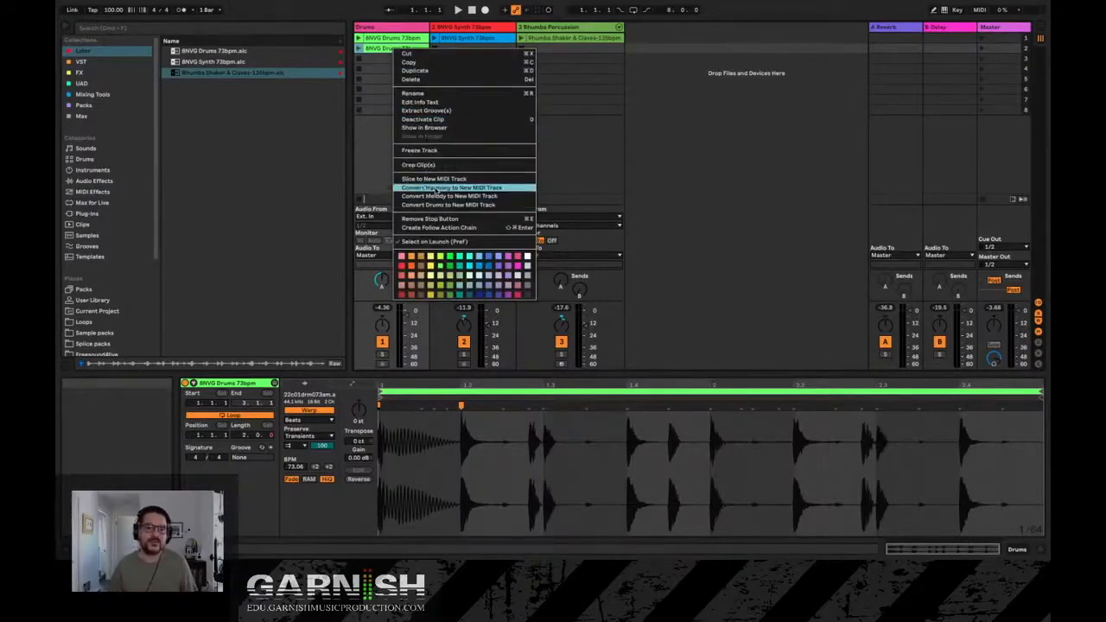
{"action": "left_click", "coordinate": [426, 94]}
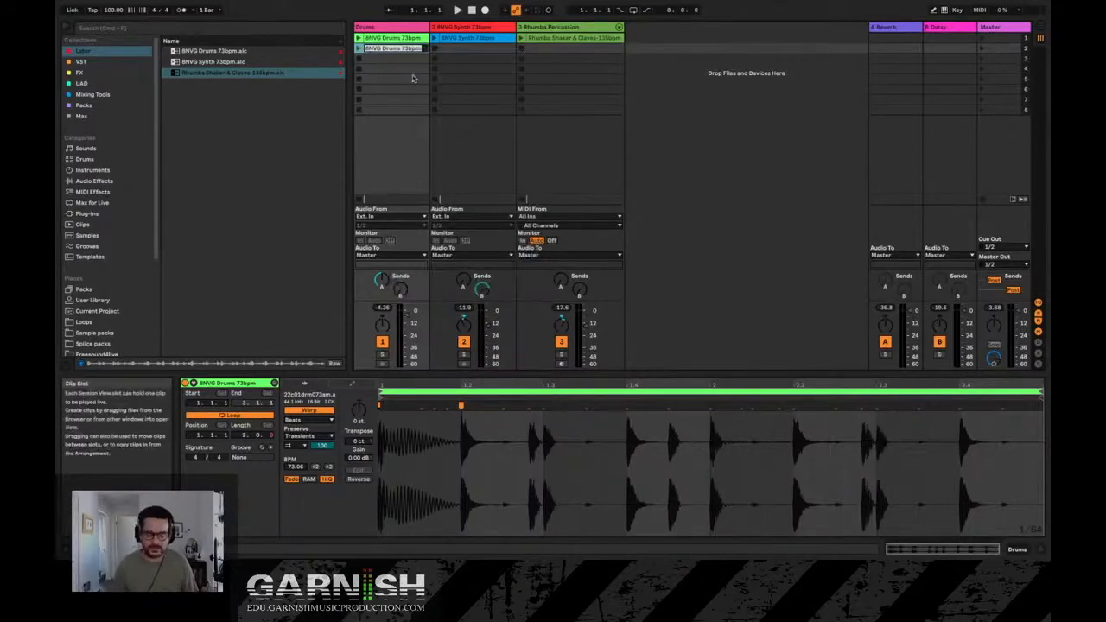
{"action": "type", "text": "TEST"}
{"action": "key", "text": "Return"}
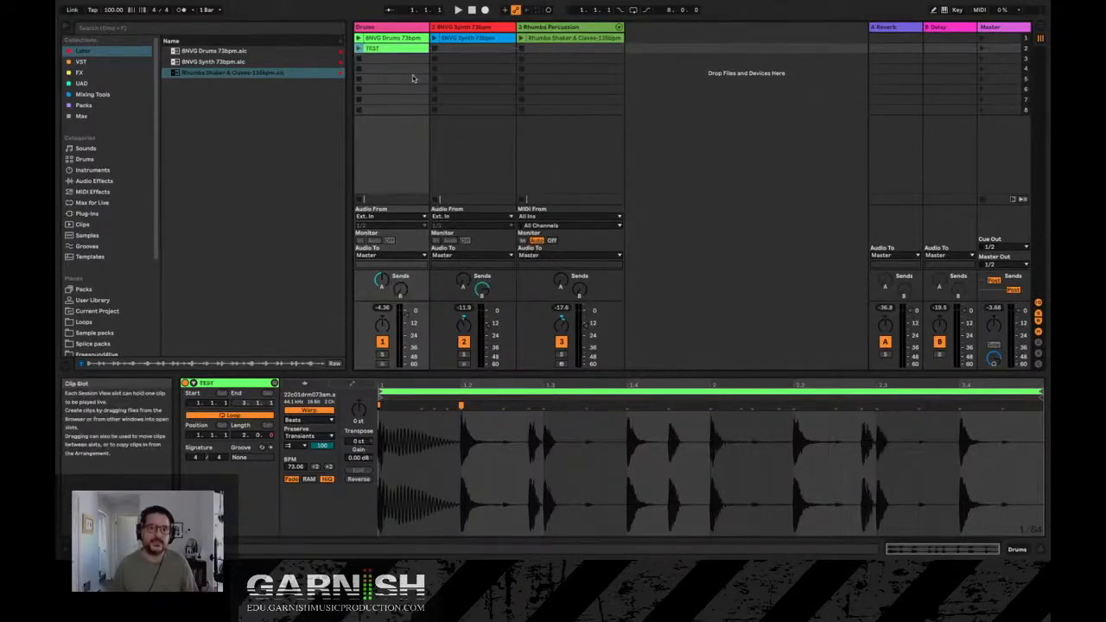
{"action": "right_click", "coordinate": [397, 49]}
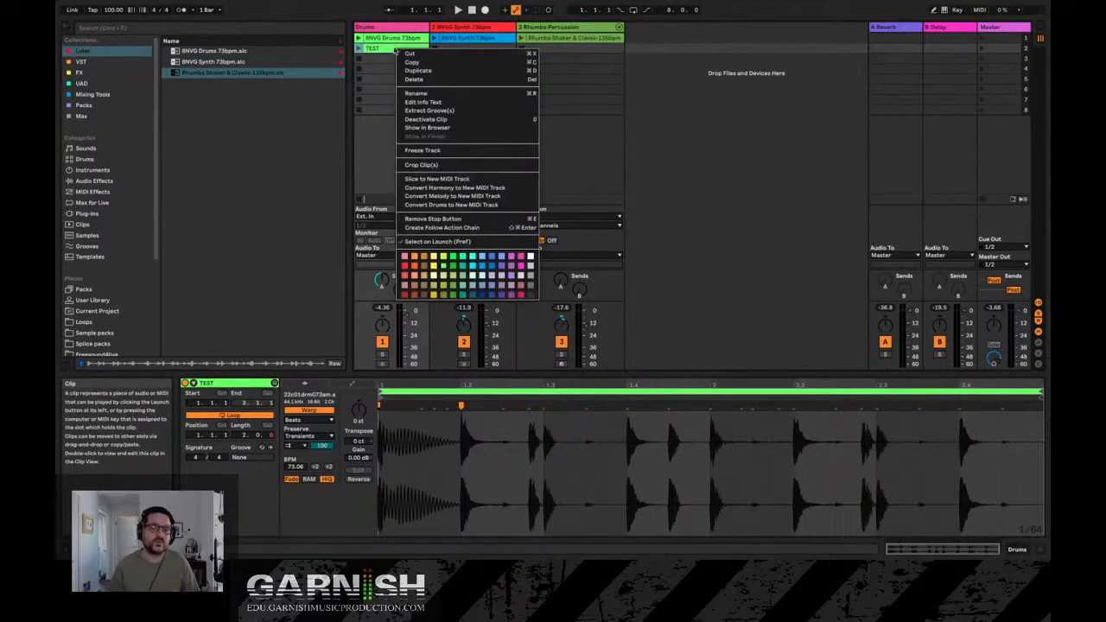
{"action": "left_click", "coordinate": [501, 256]}
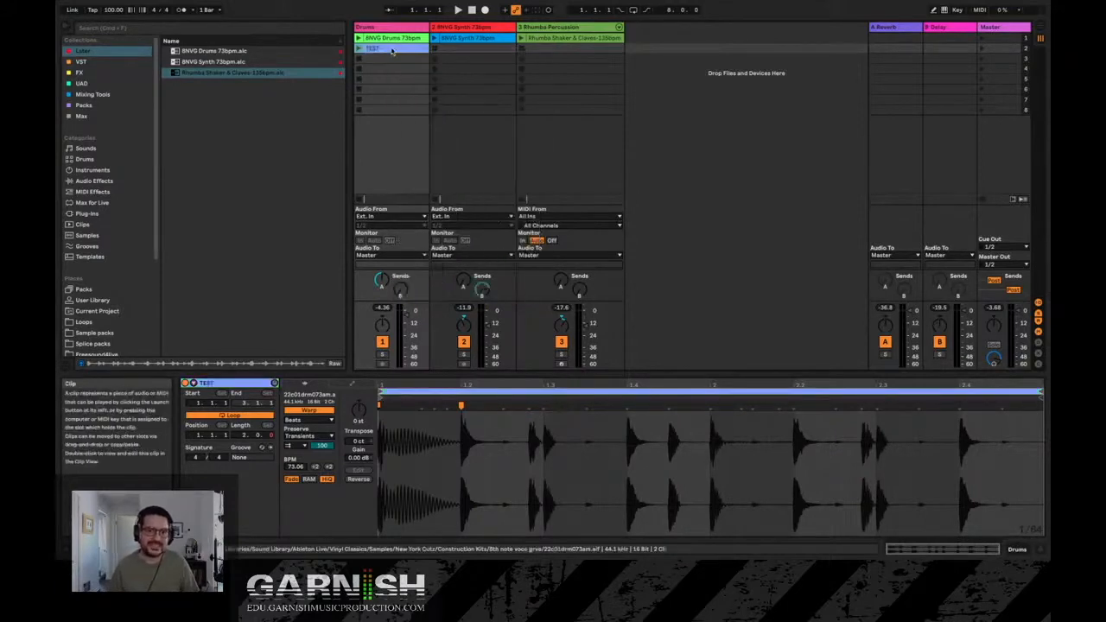
Compare the original drums clip's properties with the TEST clip and transpose TEST down to -12 semitones.
{"action": "left_click", "coordinate": [391, 41]}
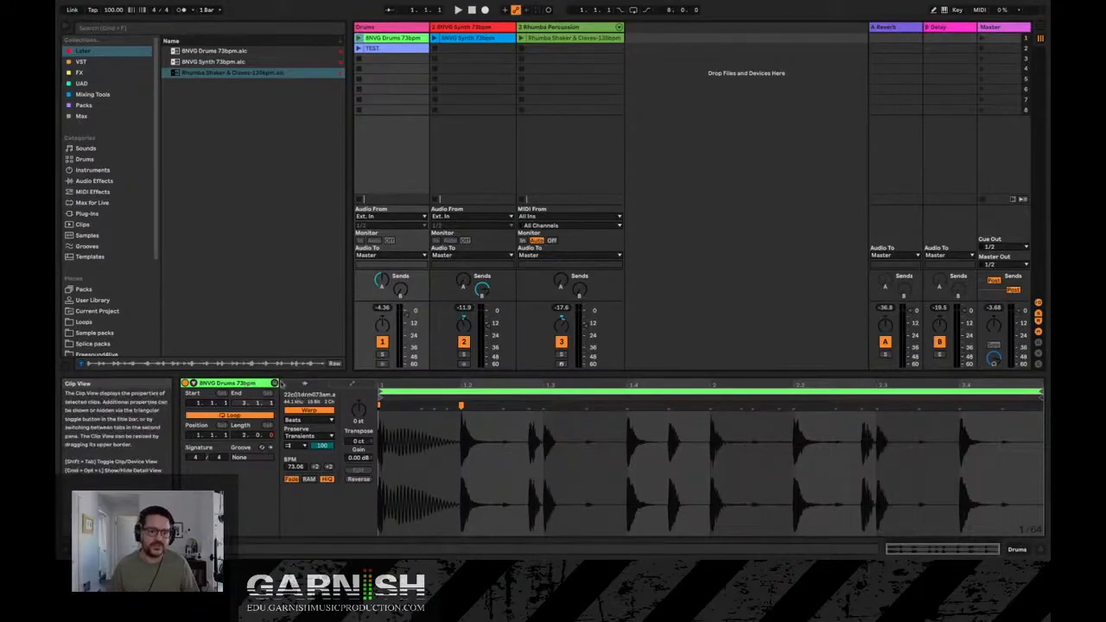
{"action": "left_click", "coordinate": [364, 48]}
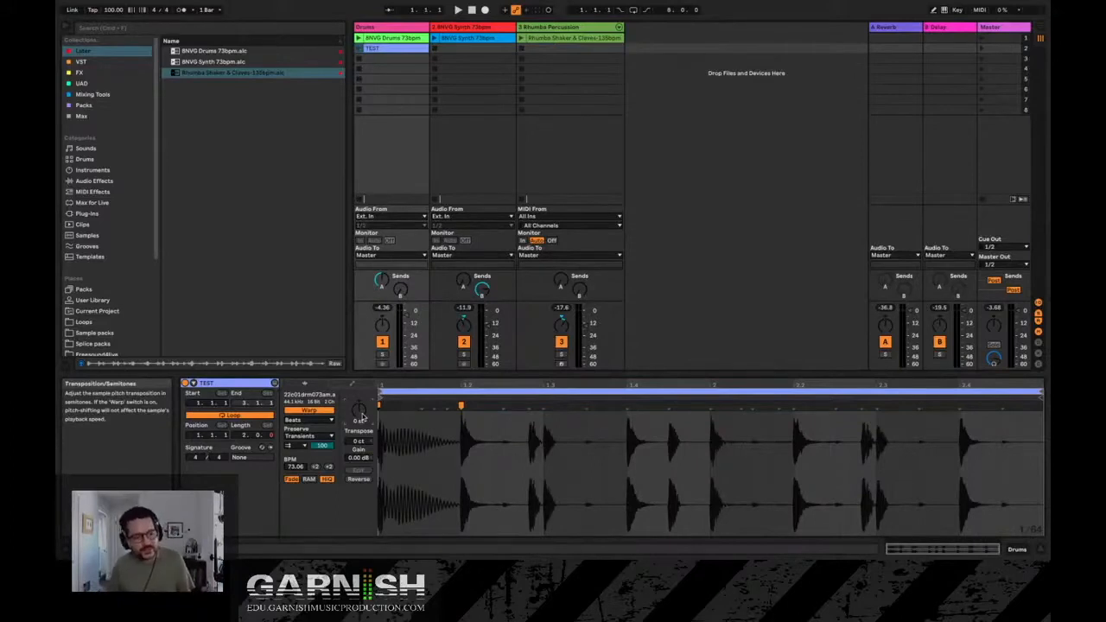
{"action": "left_click_drag", "start_coordinate": [361, 415], "coordinate": [361, 462]}
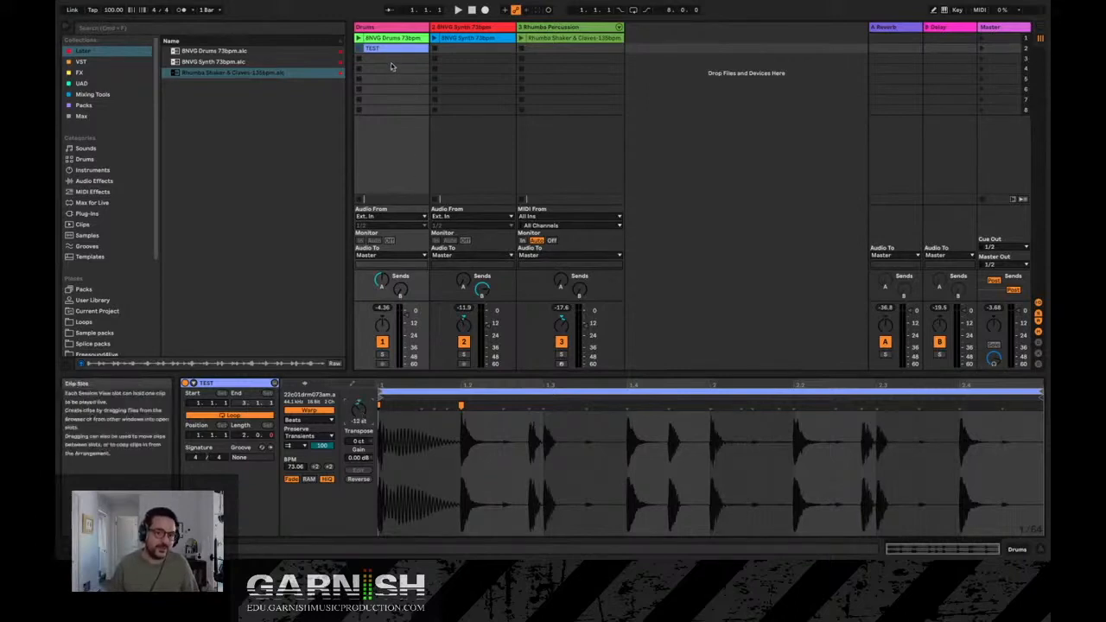
Audition the transposed TEST clip against the original drums clip by launching them alternately, and stop playback.
{"action": "left_click", "coordinate": [358, 49]}
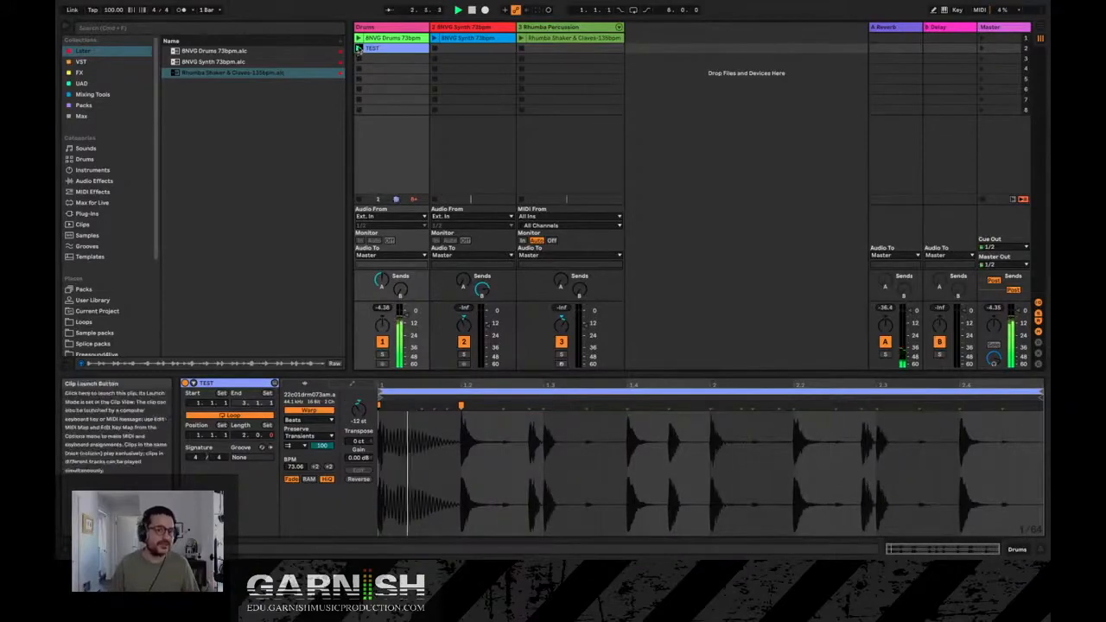
{"action": "left_click", "coordinate": [358, 39]}
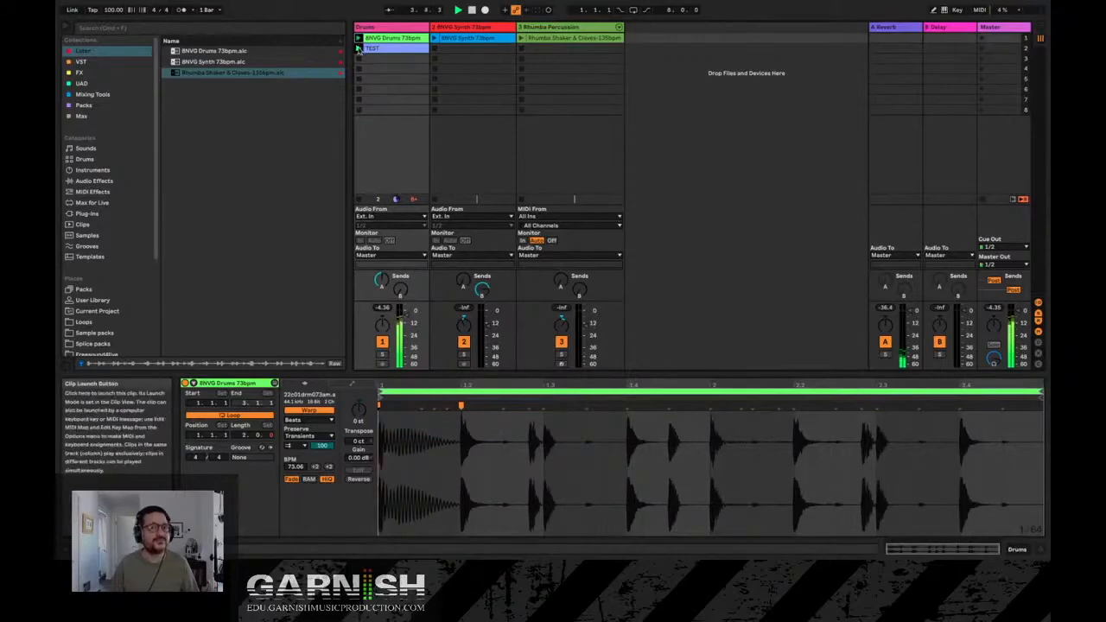
{"action": "left_click", "coordinate": [357, 48]}
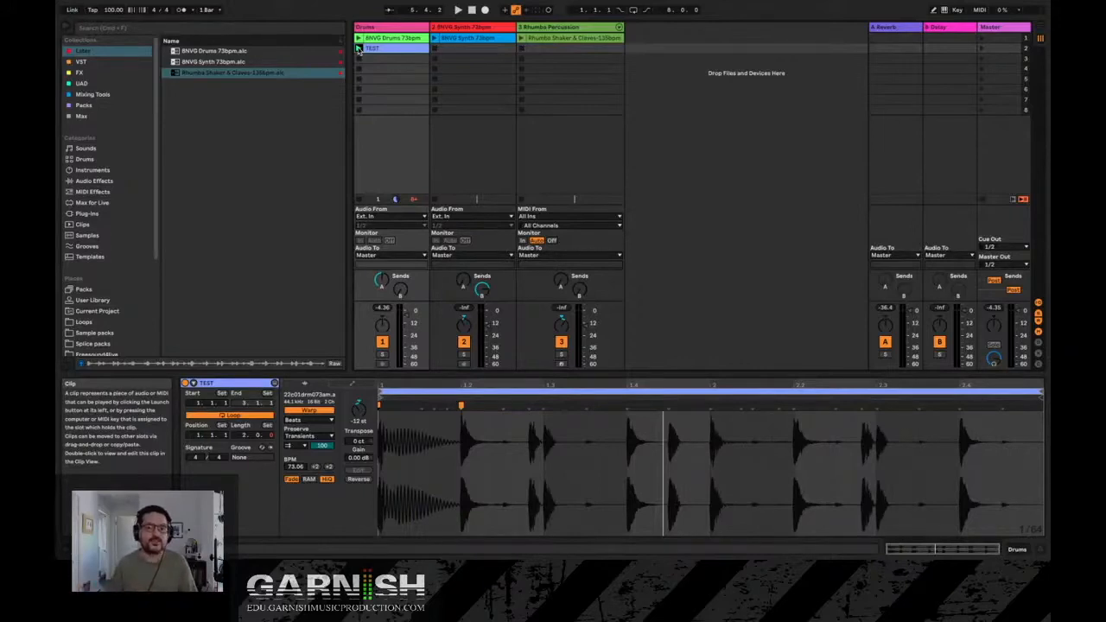
Copy the synth clip into slot 2 of the synth track and rename the copy as Horn 2.
{"action": "left_click", "coordinate": [463, 40]}
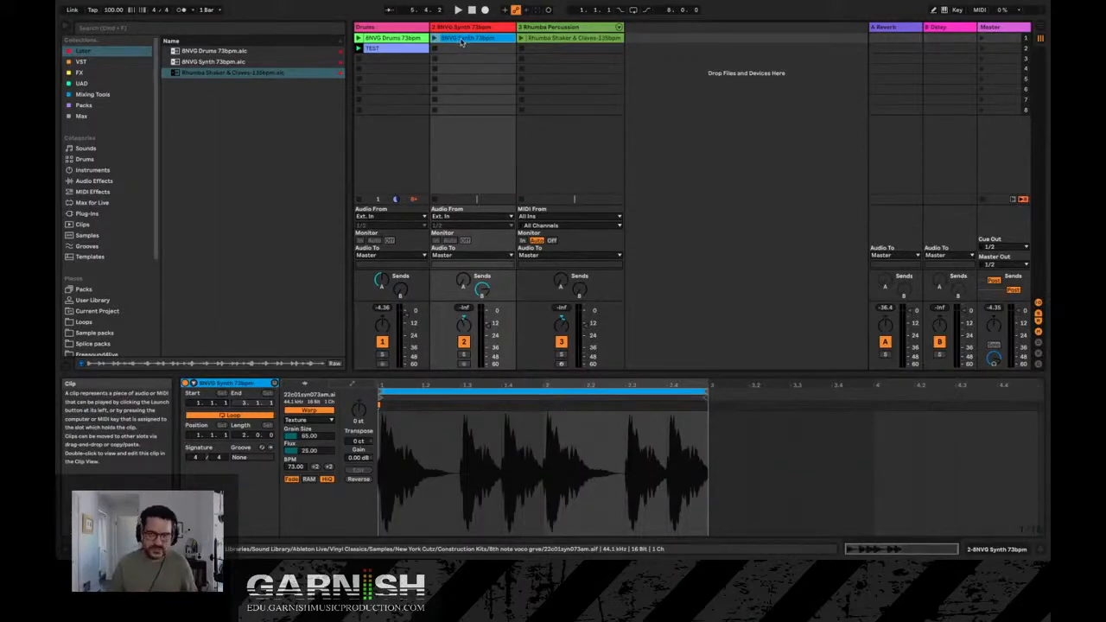
{"action": "left_click_drag", "start_coordinate": [462, 42], "coordinate": [463, 50]}
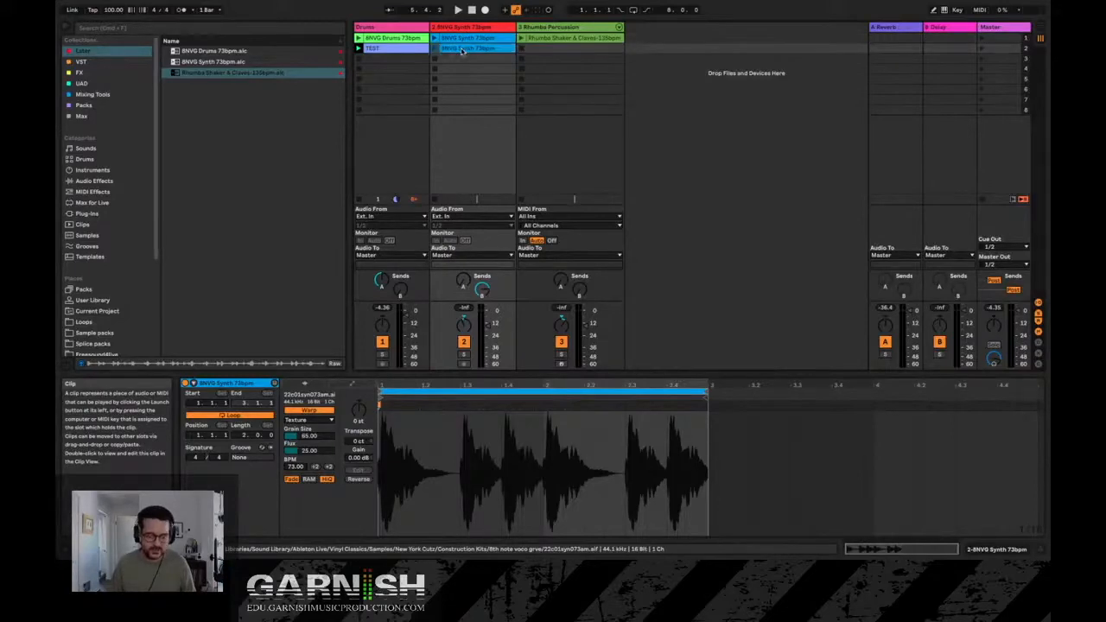
{"action": "right_click", "coordinate": [461, 51]}
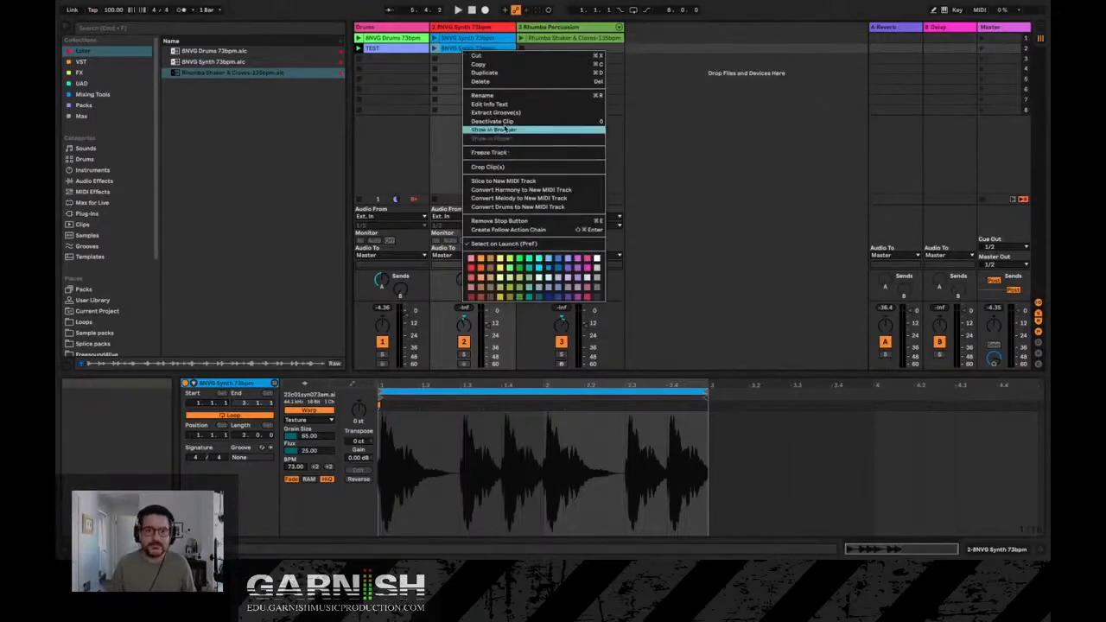
{"action": "left_click", "coordinate": [498, 96]}
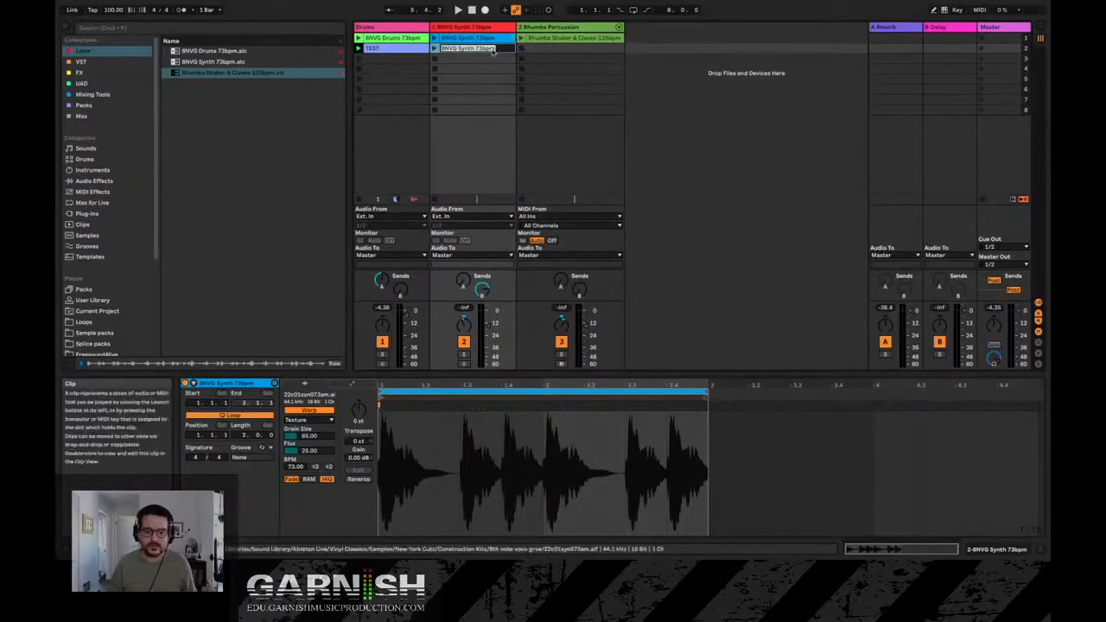
{"action": "type", "text": "Vocals"}
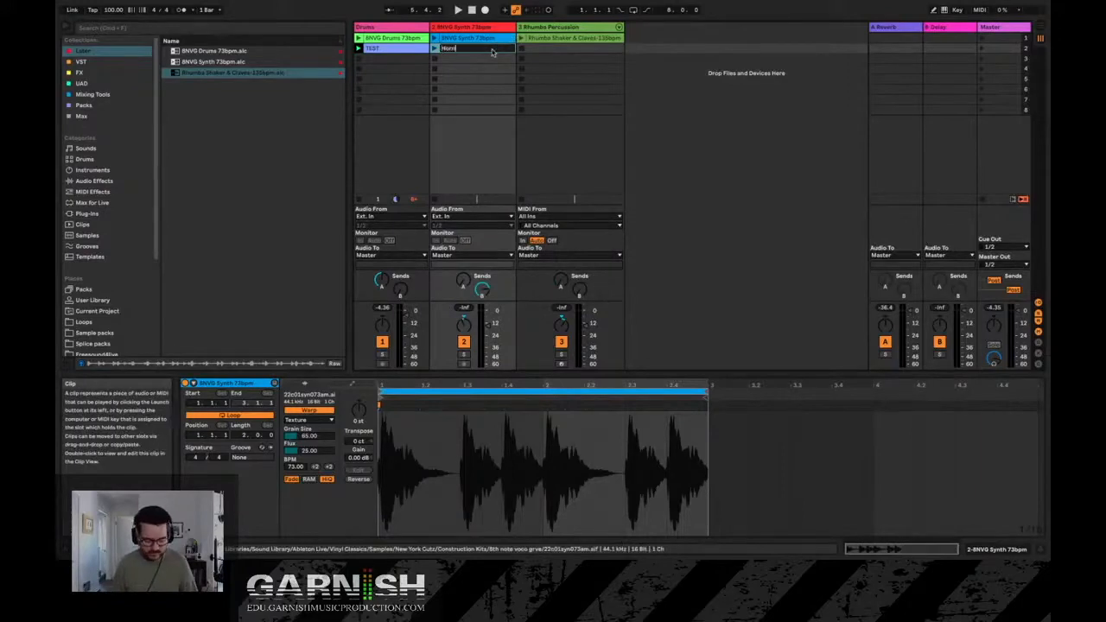
{"action": "key", "text": "Return"}
Colour the Horn 2 clip pink and halve its original tempo to 36.50 BPM.
{"action": "right_click", "coordinate": [493, 52]}
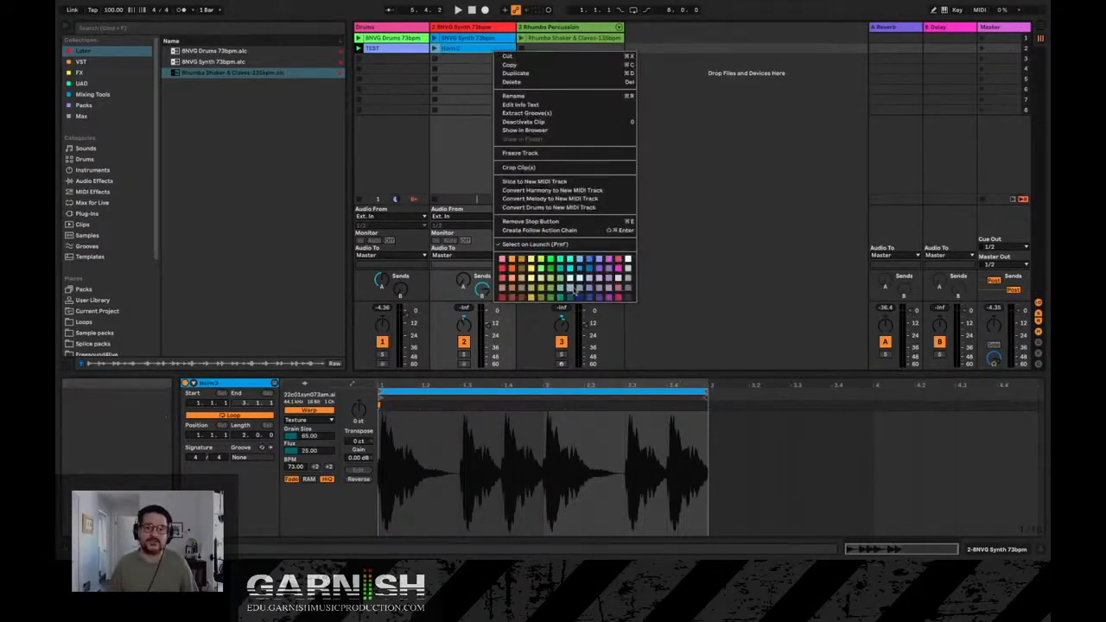
{"action": "left_click", "coordinate": [618, 264]}
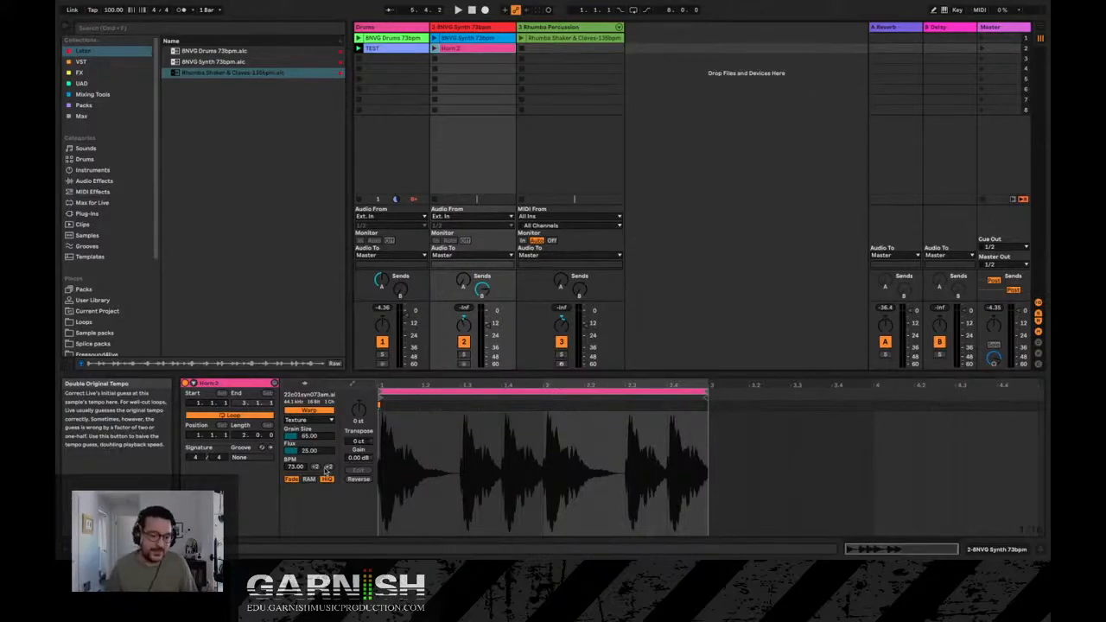
{"action": "left_click", "coordinate": [316, 468]}
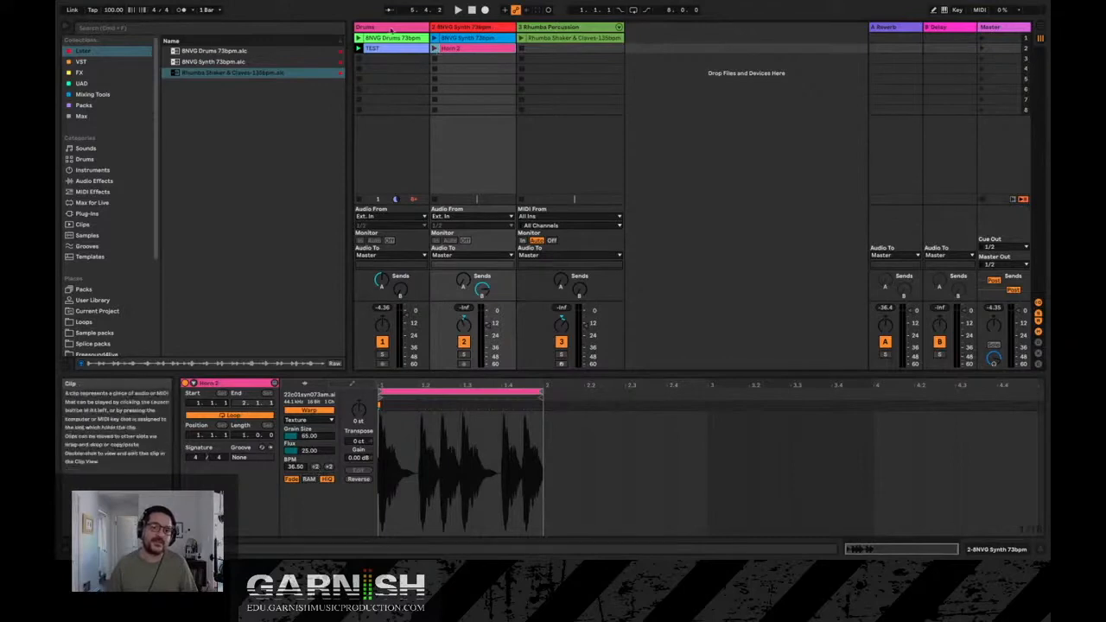
Stop the Drums track's clip and audition the original synth clip followed by the Horn 2 clip.
{"action": "left_click", "coordinate": [359, 199]}
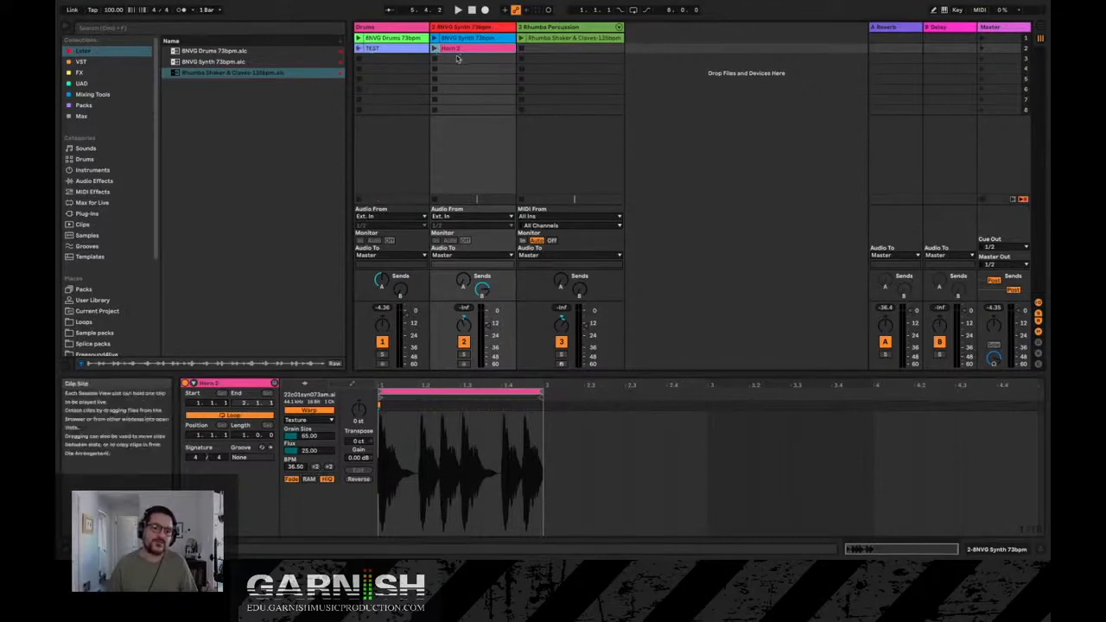
{"action": "left_click", "coordinate": [439, 40]}
{"action": "left_click", "coordinate": [434, 39]}
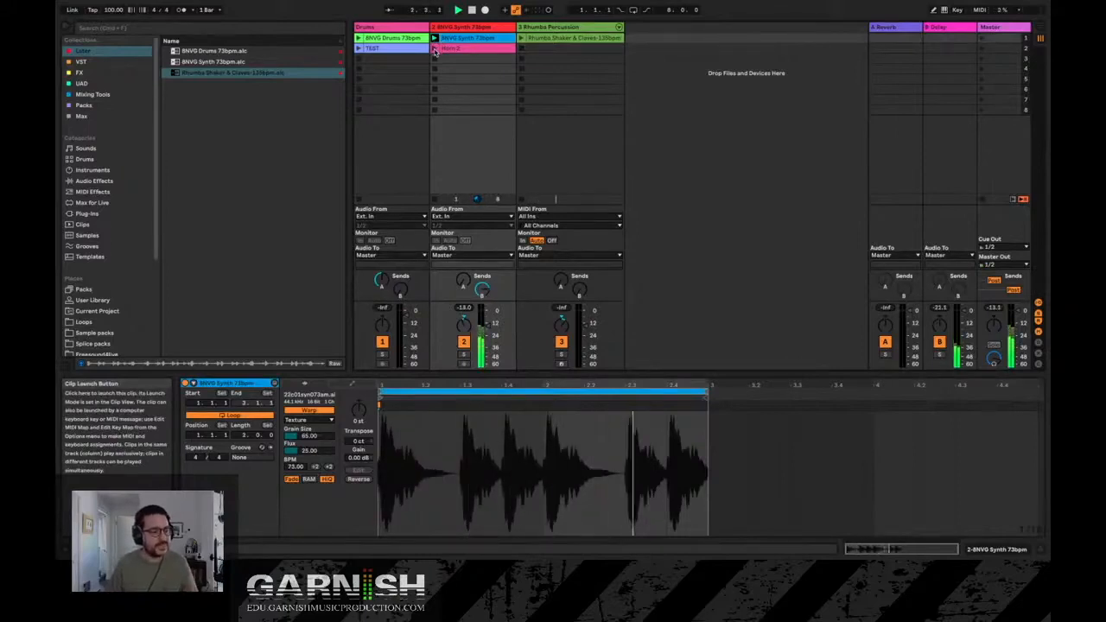
{"action": "left_click", "coordinate": [435, 49]}
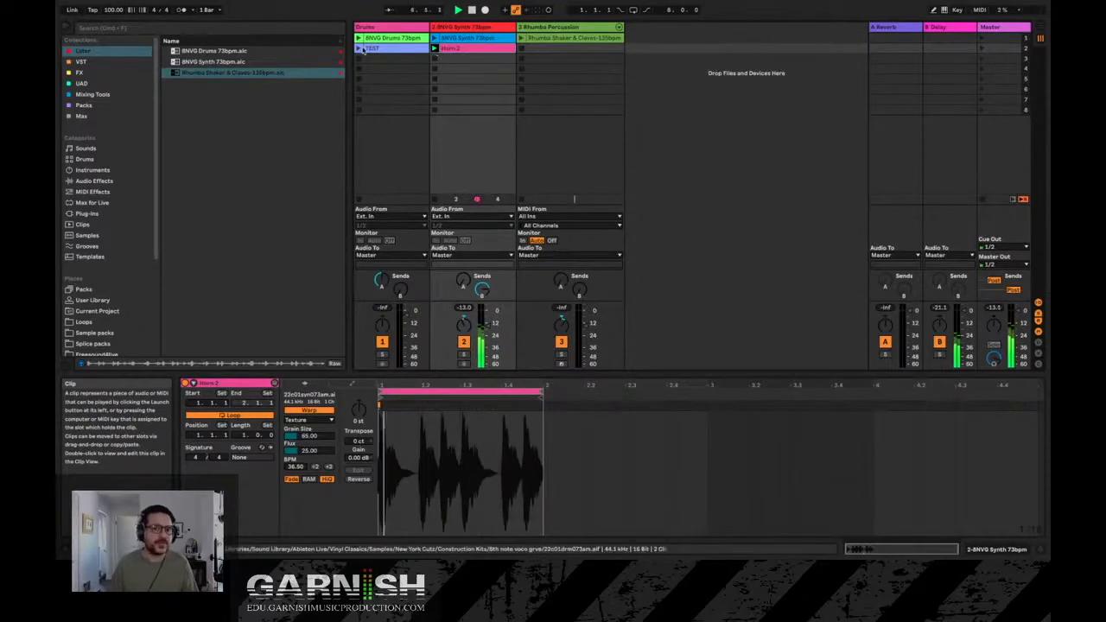
Launch the TEST clip alongside Horn 2, switch back to the original synth and drums clips, and stop playback.
{"action": "left_click", "coordinate": [389, 49]}
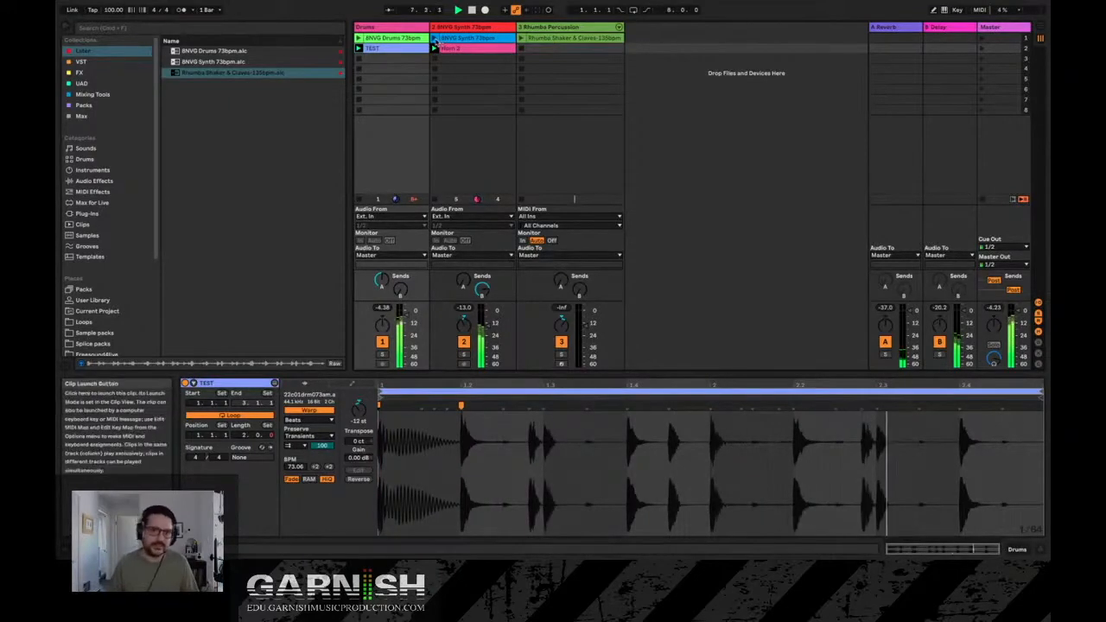
{"action": "left_click", "coordinate": [458, 38]}
{"action": "left_click", "coordinate": [360, 39]}
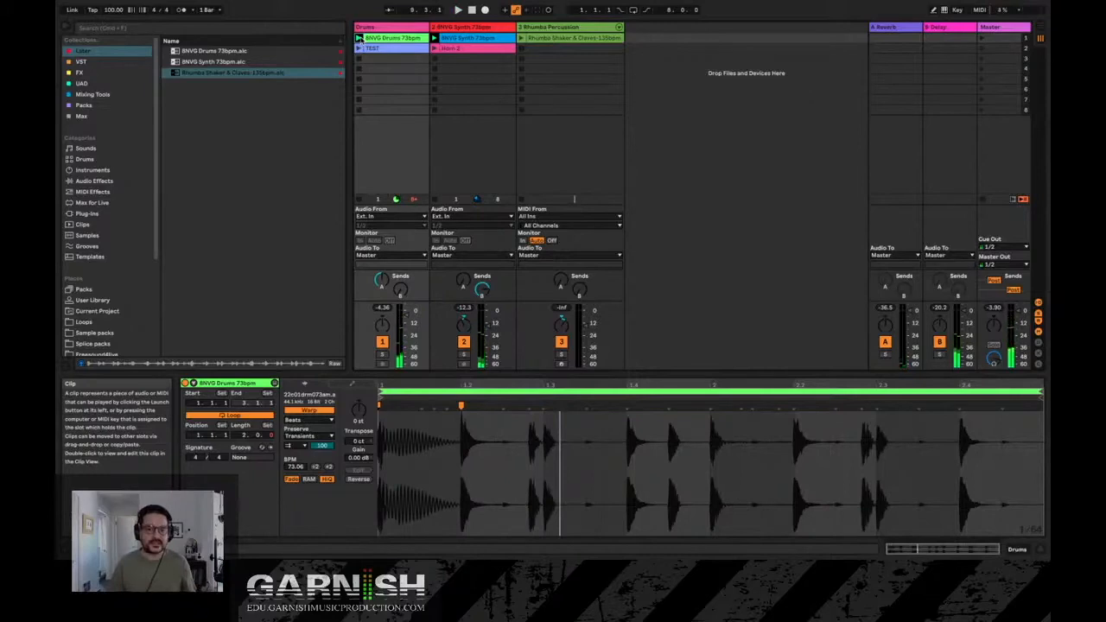
Copy the Rhumba Shaker & Claves clip into slot 2 of the percussion track.
{"action": "left_click", "coordinate": [558, 41]}
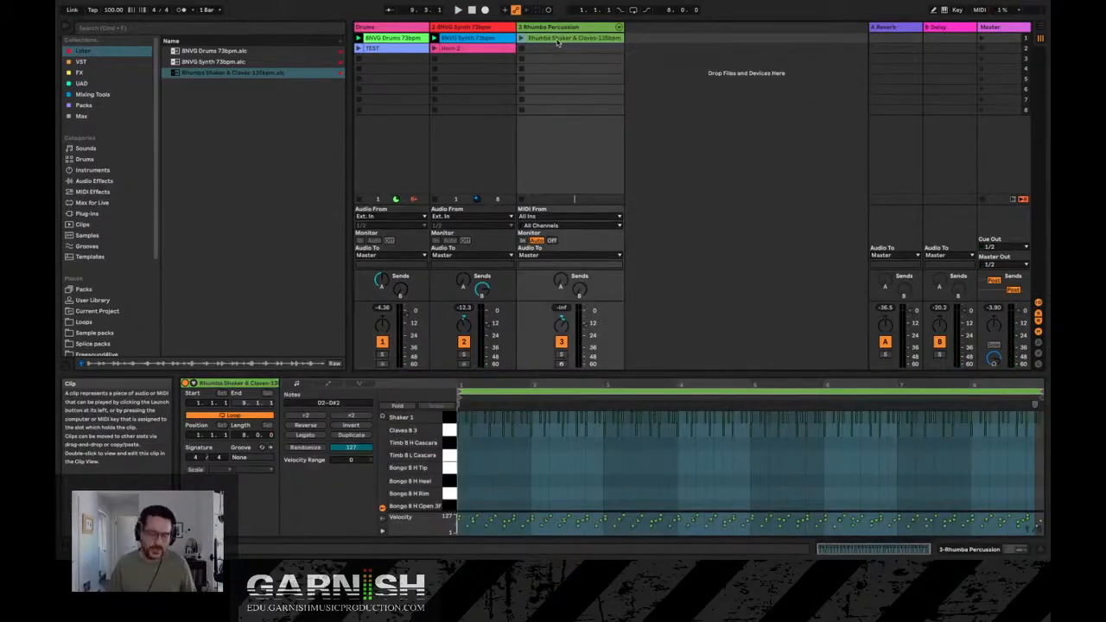
{"action": "left_click", "coordinate": [556, 48]}
{"action": "key", "text": "ctrl+v"}
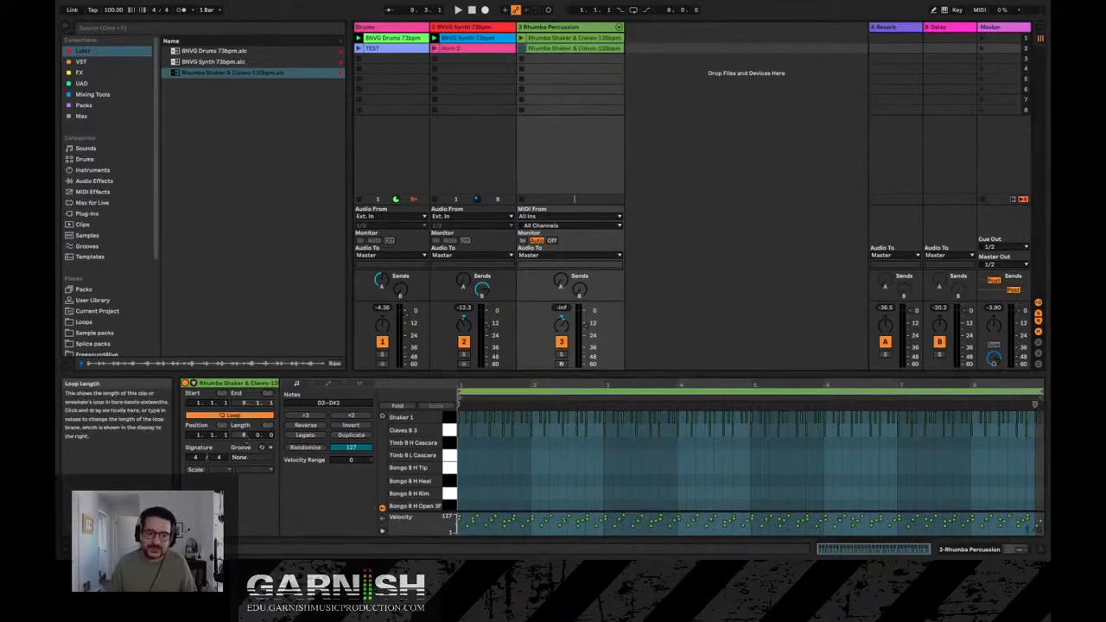
Shorten the copied percussion clip's loop to one beat (0.1.0) and move it to start at 3.1.1.
{"action": "left_click_drag", "start_coordinate": [251, 434], "coordinate": [250, 465]}
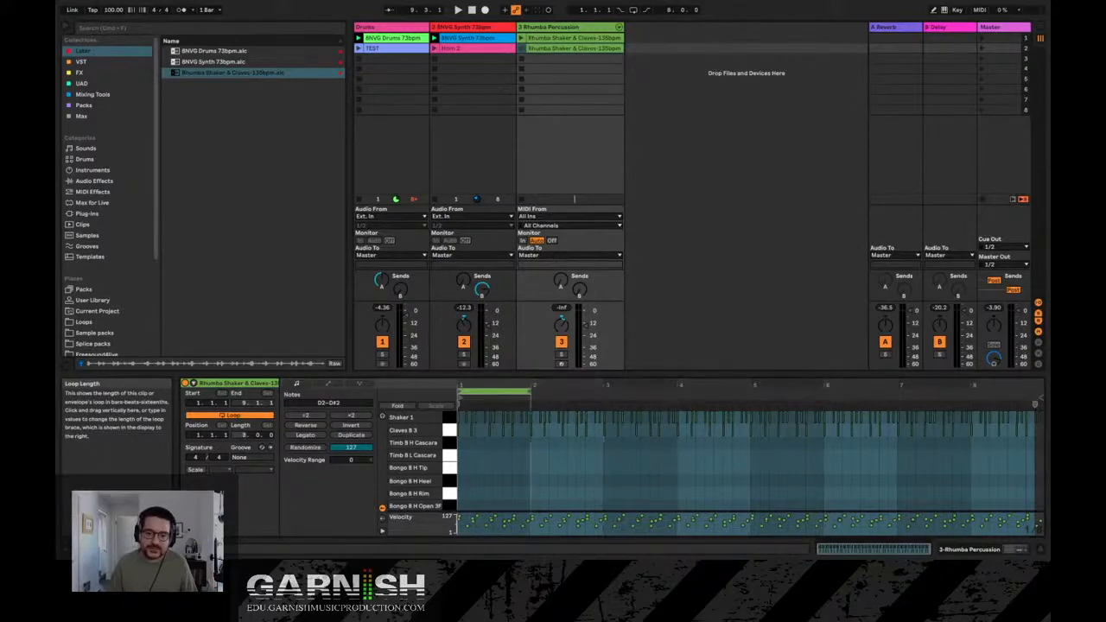
{"action": "left_click_drag", "start_coordinate": [496, 396], "coordinate": [621, 393]}
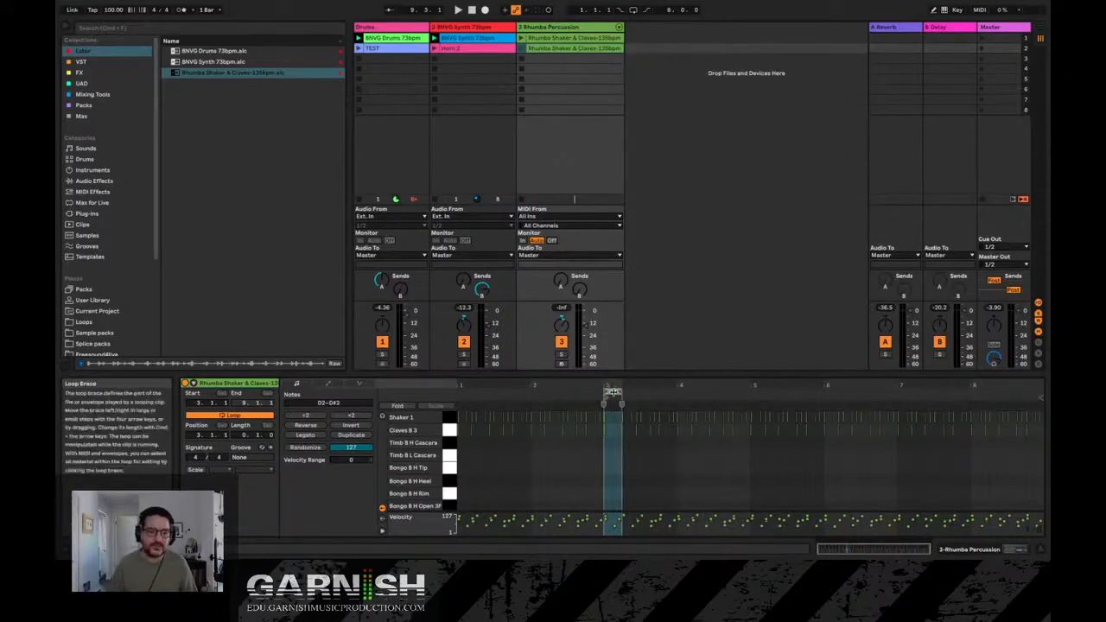
{"action": "mouse_move", "coordinate": [615, 393]}
{"action": "left_mouse_down"}
{"action": "mouse_move", "coordinate": [649, 393]}
{"action": "mouse_move", "coordinate": [621, 394]}
{"action": "left_mouse_up"}
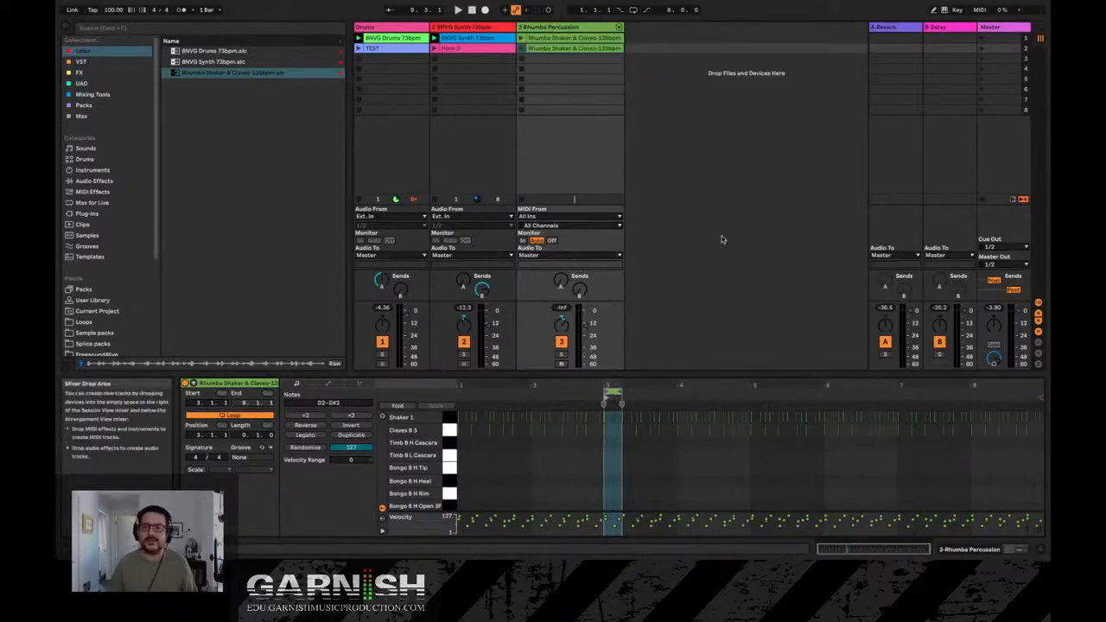
Launch scene 1, alternate between scenes 2 and 1, and stop all clips.
{"action": "left_click", "coordinate": [982, 40]}
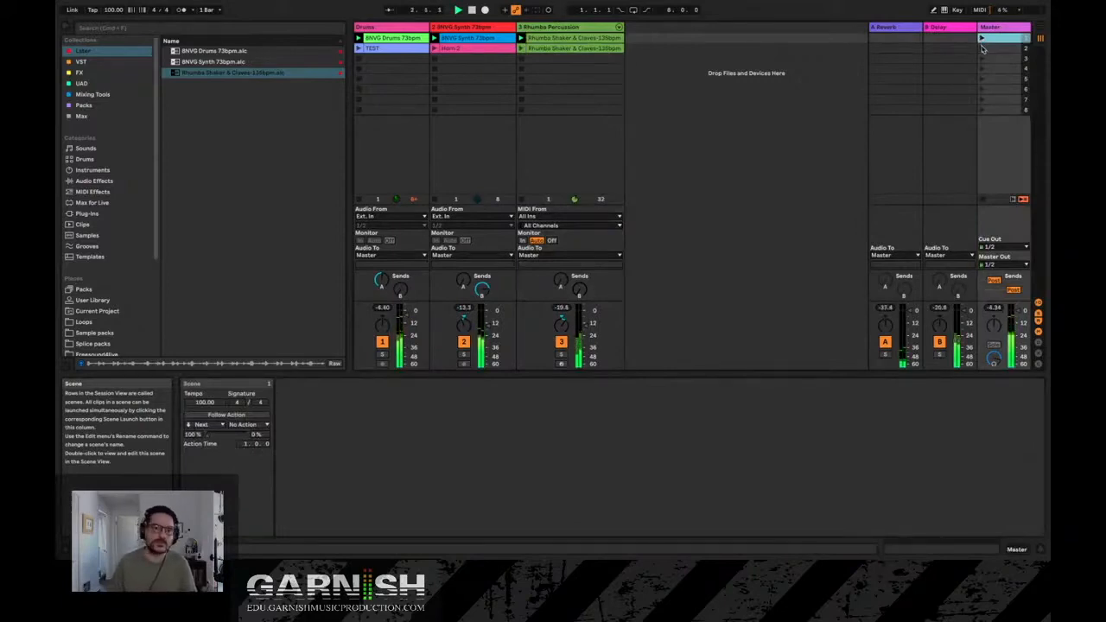
{"action": "left_click", "coordinate": [981, 48]}
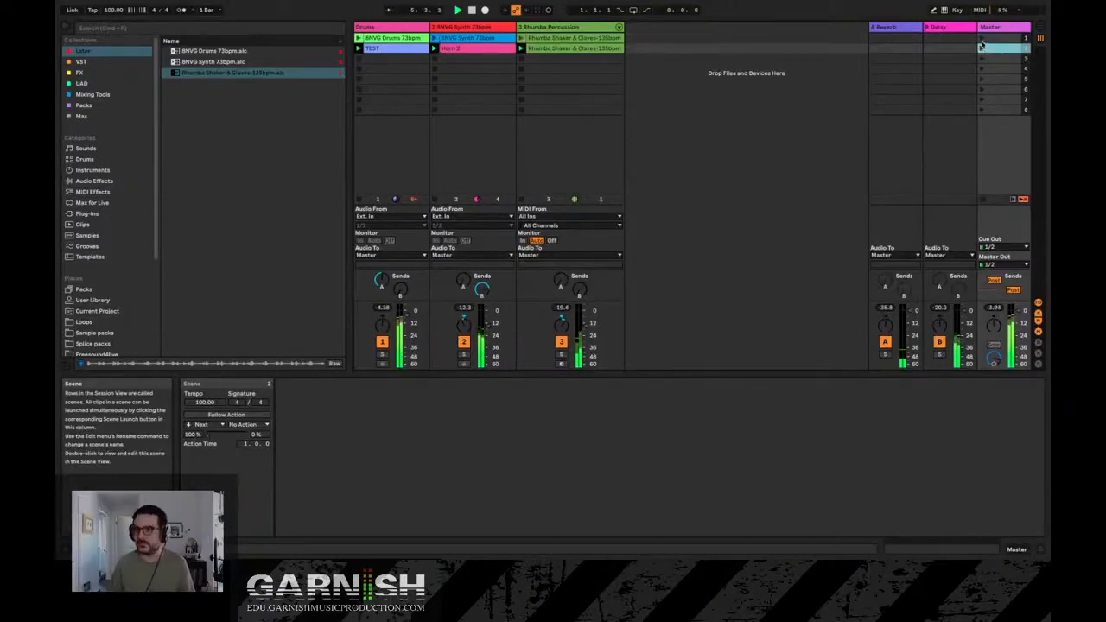
{"action": "left_click", "coordinate": [982, 40]}
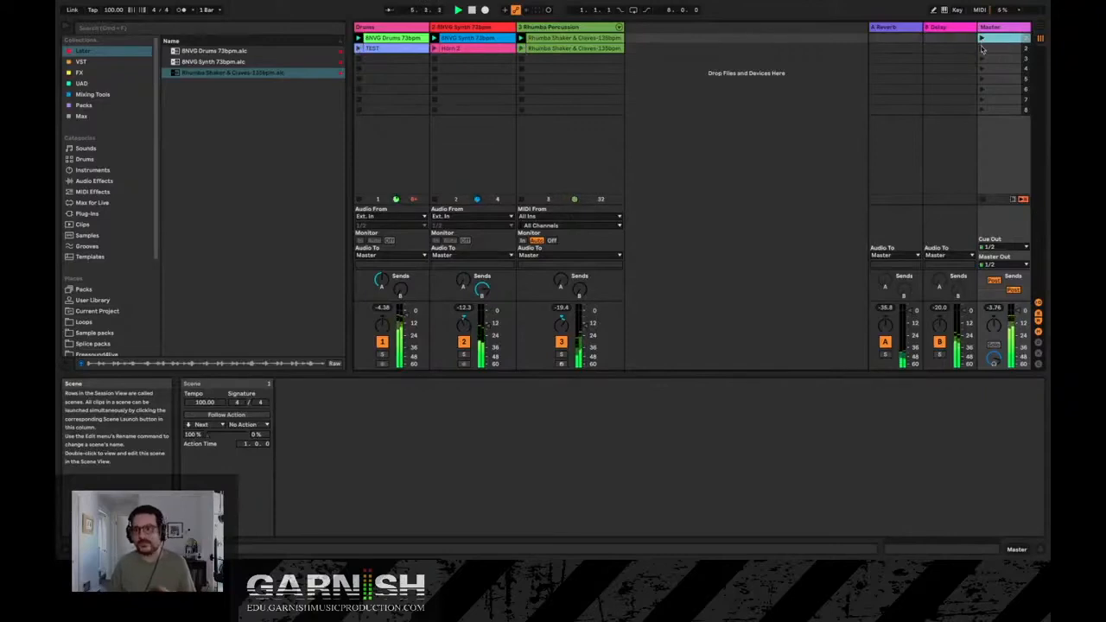
{"action": "left_click", "coordinate": [982, 48]}
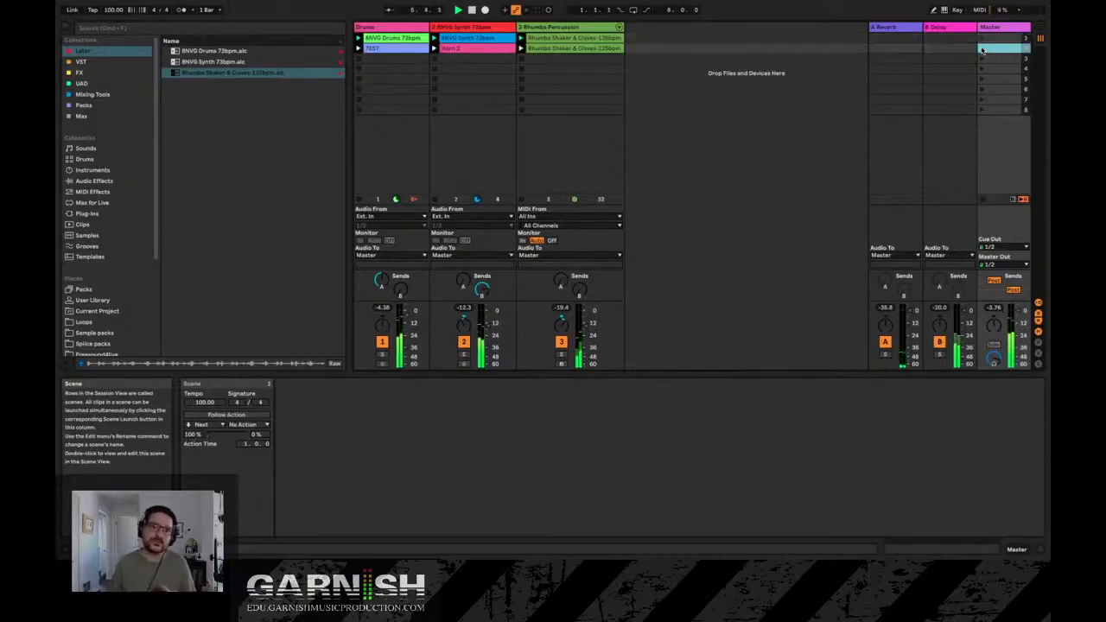
{"action": "left_click", "coordinate": [983, 200]}
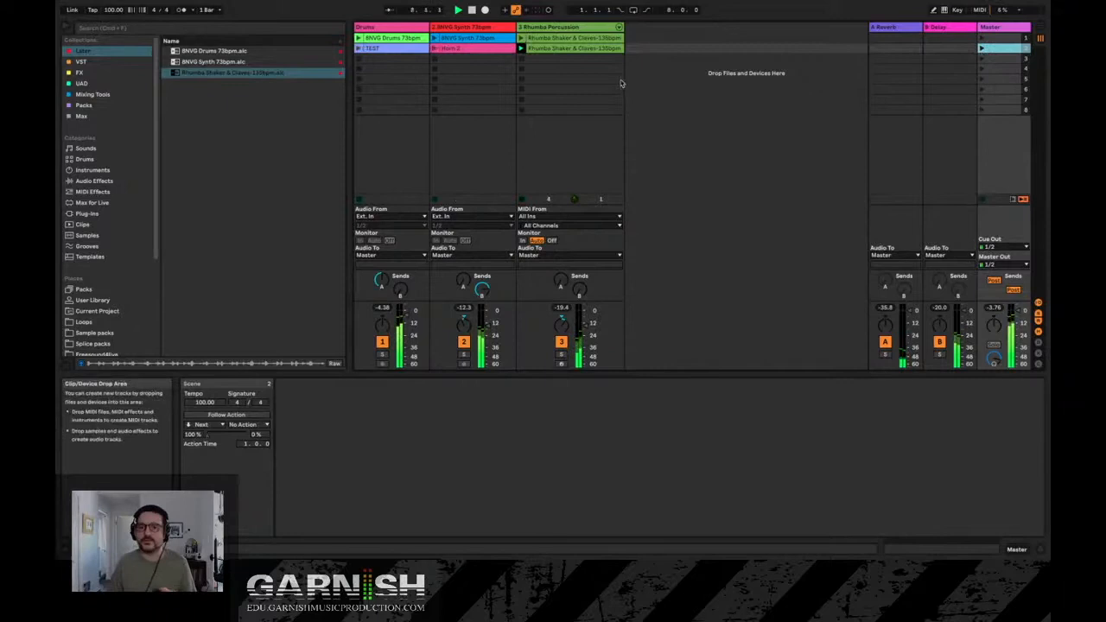
Open the Horn 2 clip's envelopes and show its clip Transposition envelope.
{"action": "left_click", "coordinate": [451, 48]}
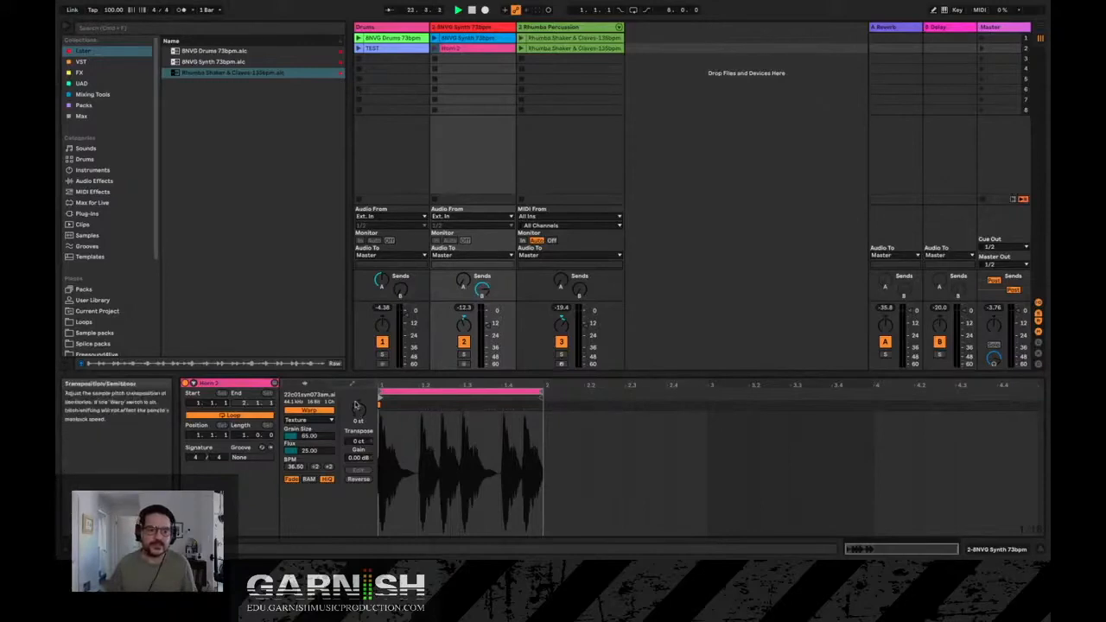
{"action": "left_click", "coordinate": [354, 385]}
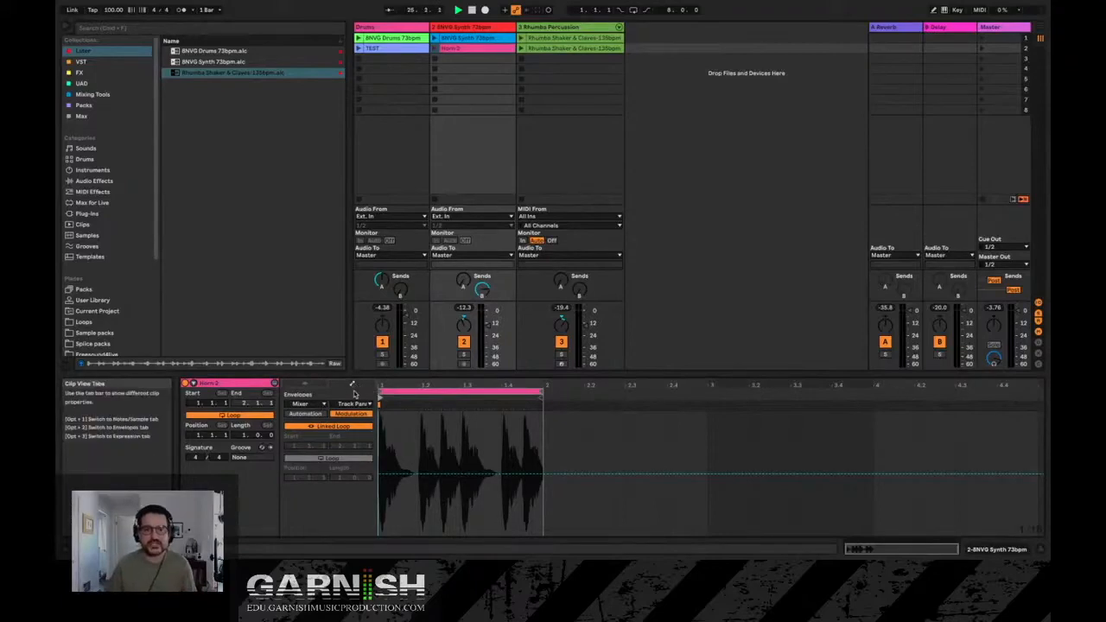
{"action": "left_click", "coordinate": [303, 403]}
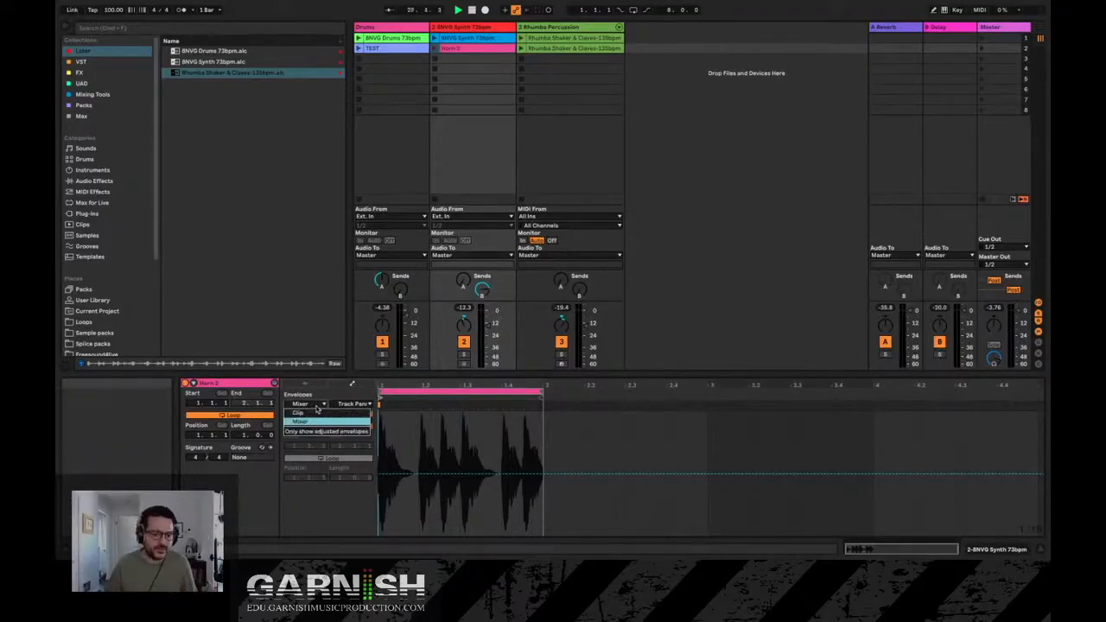
{"action": "left_click", "coordinate": [313, 416]}
{"action": "left_click", "coordinate": [358, 405]}
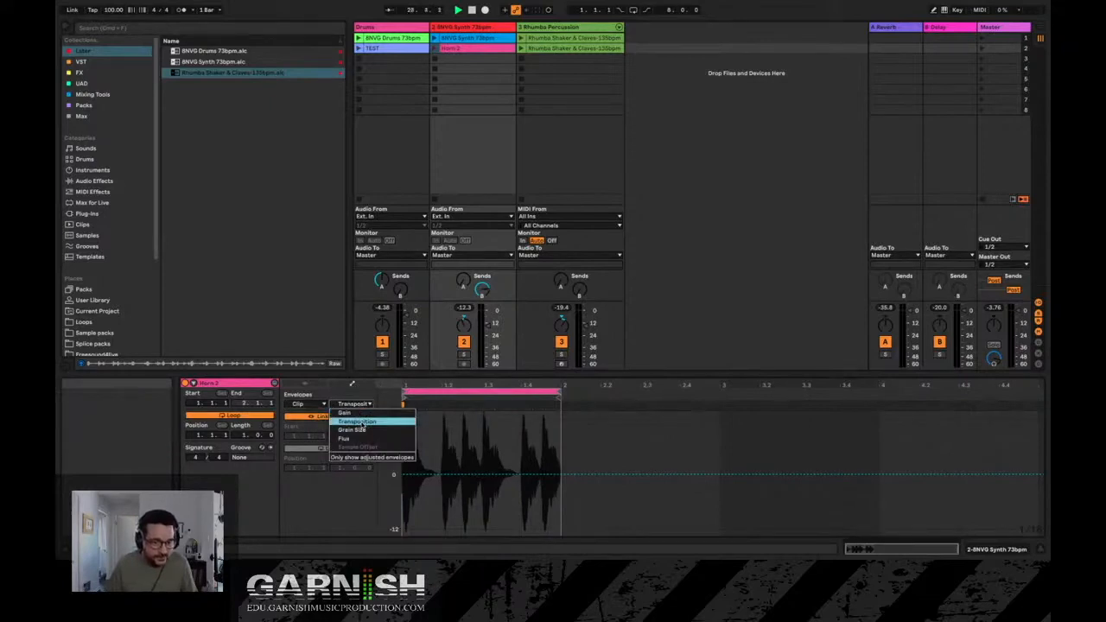
{"action": "left_click", "coordinate": [361, 423]}
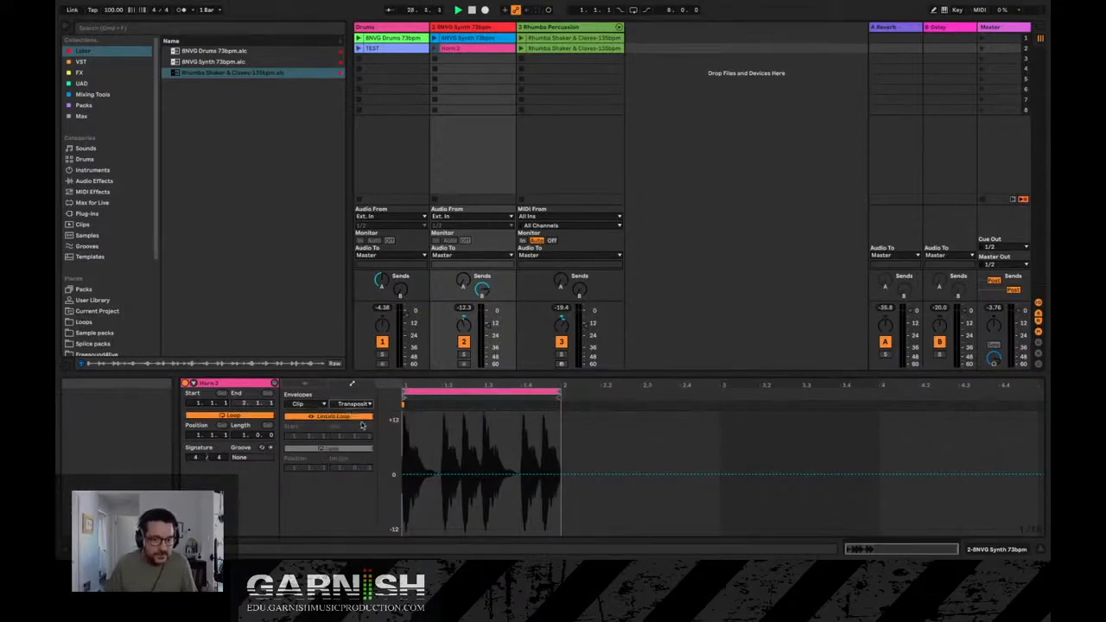
Draw a transposition ramp from 0 to +12 st across Horn 2's one-bar loop, audition the clip, and stop playback.
{"action": "left_click", "coordinate": [403, 475]}
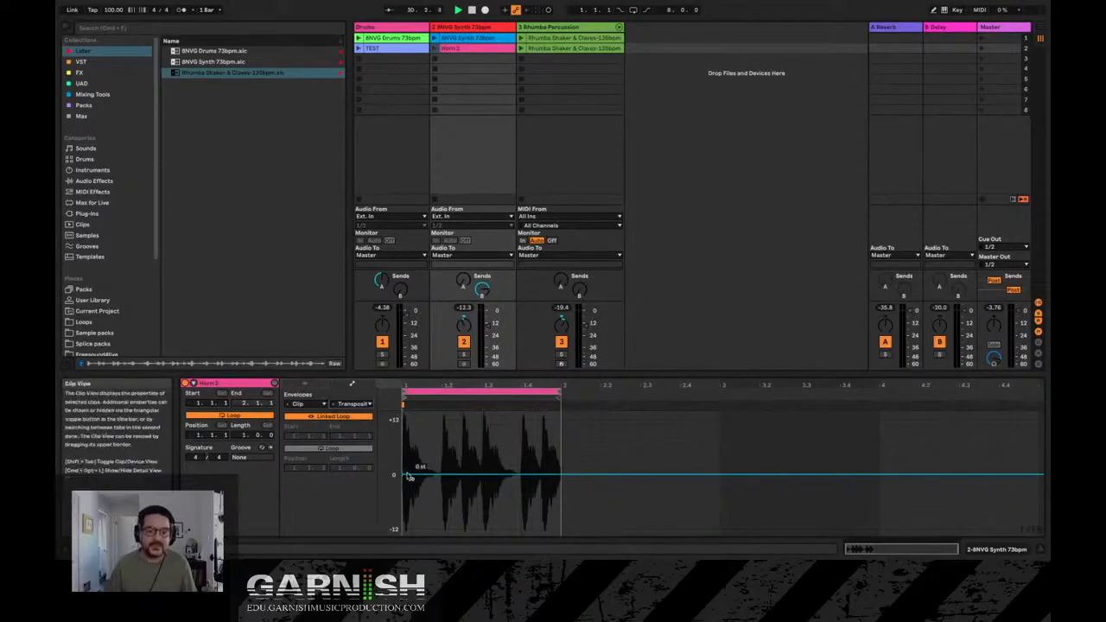
{"action": "left_click_drag", "start_coordinate": [451, 475], "coordinate": [553, 424]}
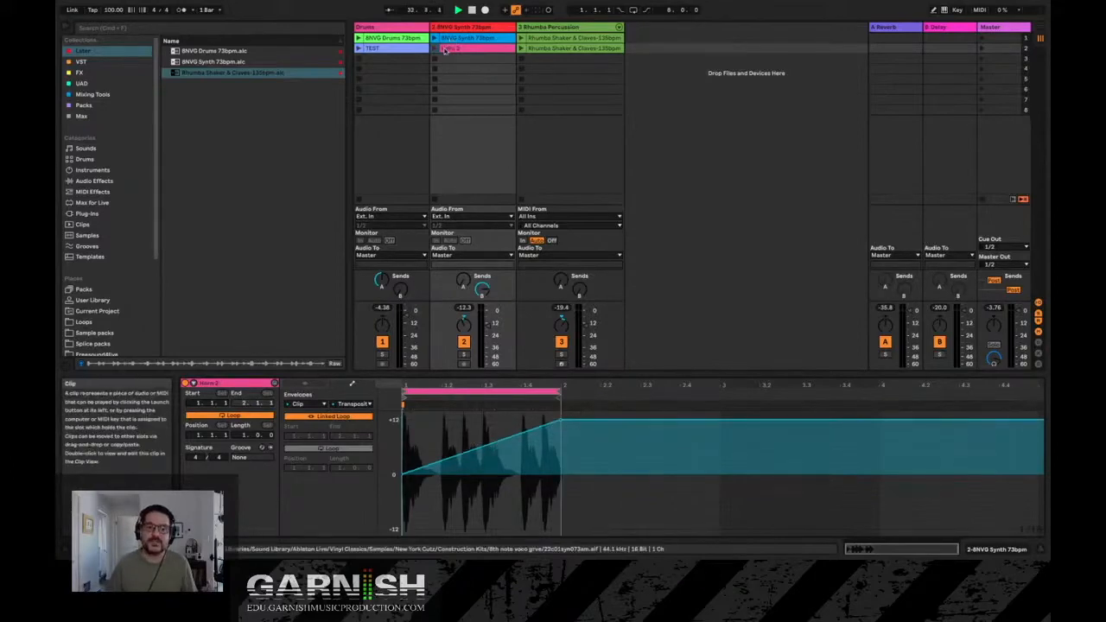
{"action": "left_click", "coordinate": [436, 49]}
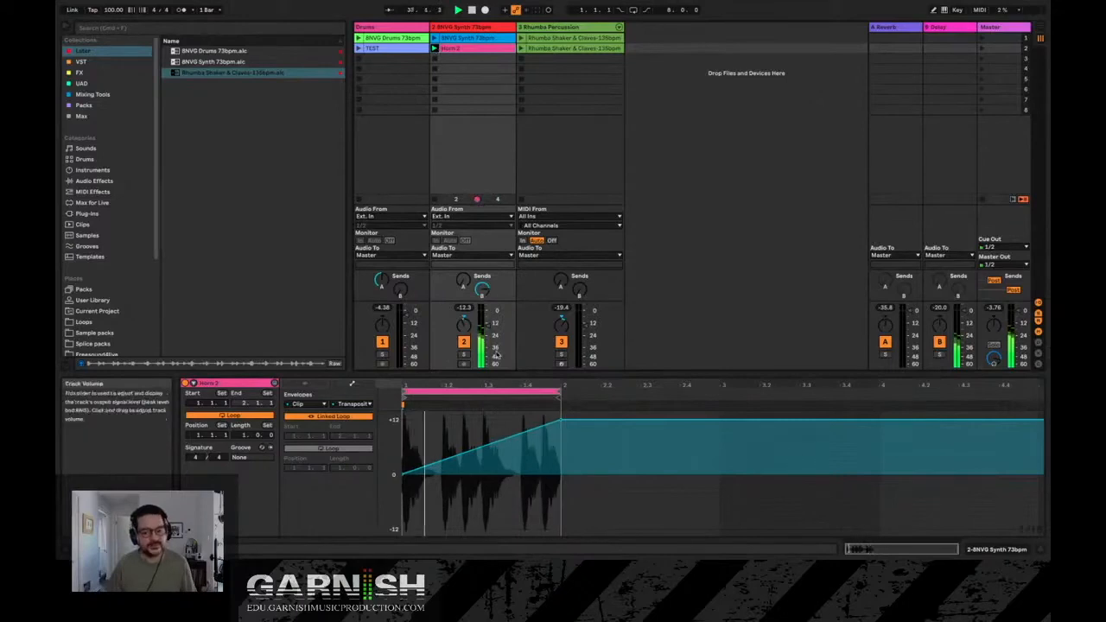
{"action": "key", "text": "space"}
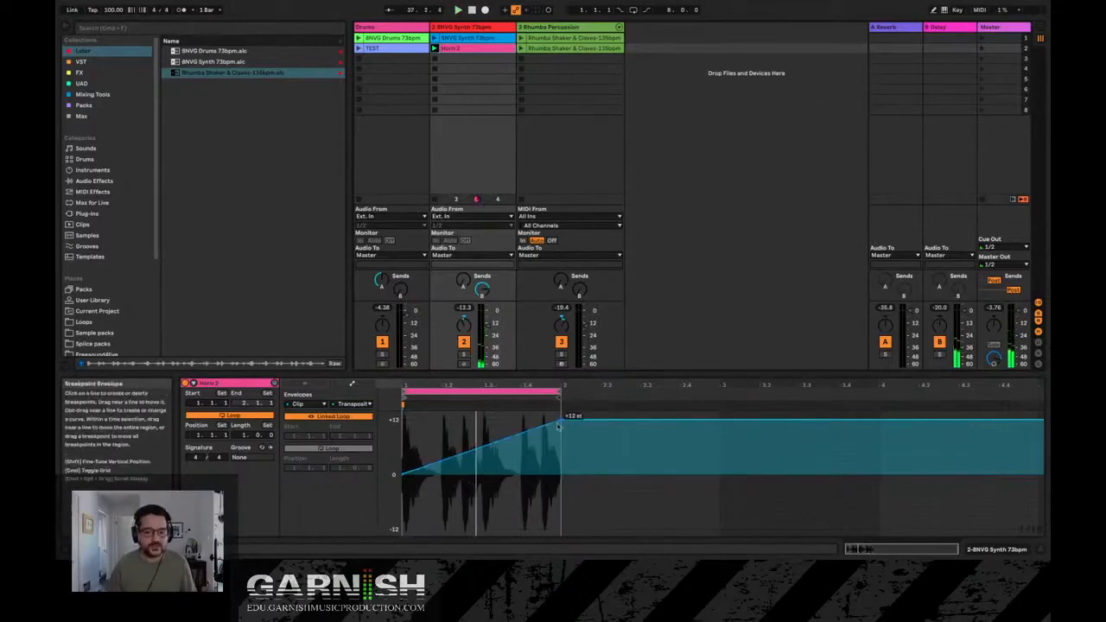
Flatten Horn 2's transposition ramp to 0 st and draw a single +12 st spike within the first eighth note.
{"action": "scroll", "coordinate": [563, 423], "scroll_direction": "up", "scroll_amount": 1}
{"action": "scroll", "coordinate": [563, 422], "scroll_direction": "up", "scroll_amount": 1}
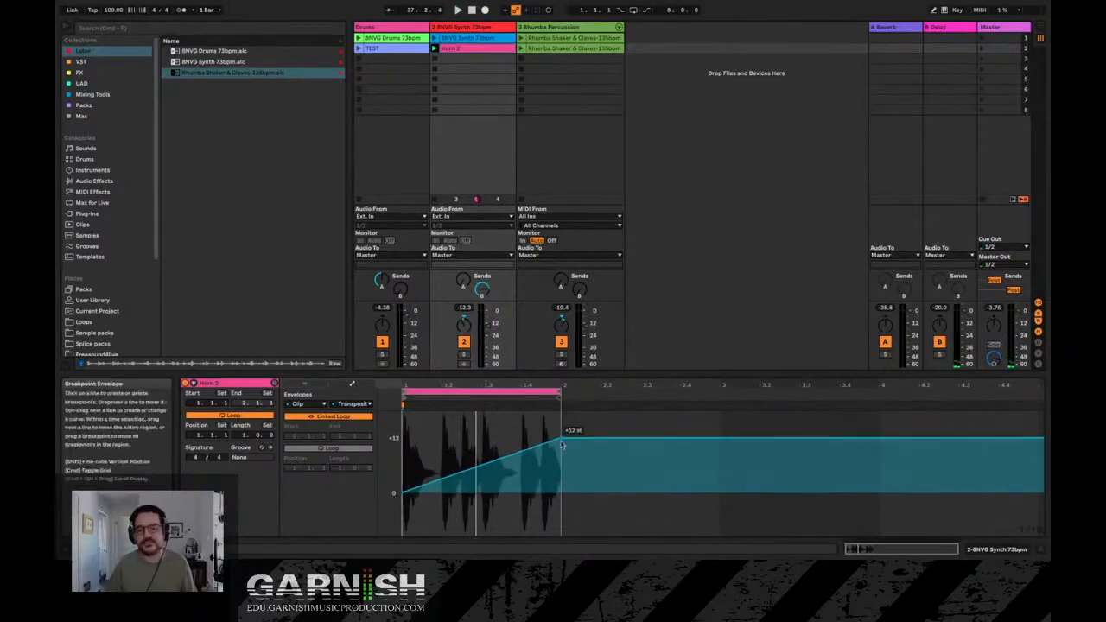
{"action": "left_click_drag", "start_coordinate": [561, 441], "coordinate": [562, 491]}
{"action": "left_click_drag", "start_coordinate": [415, 492], "coordinate": [404, 423]}
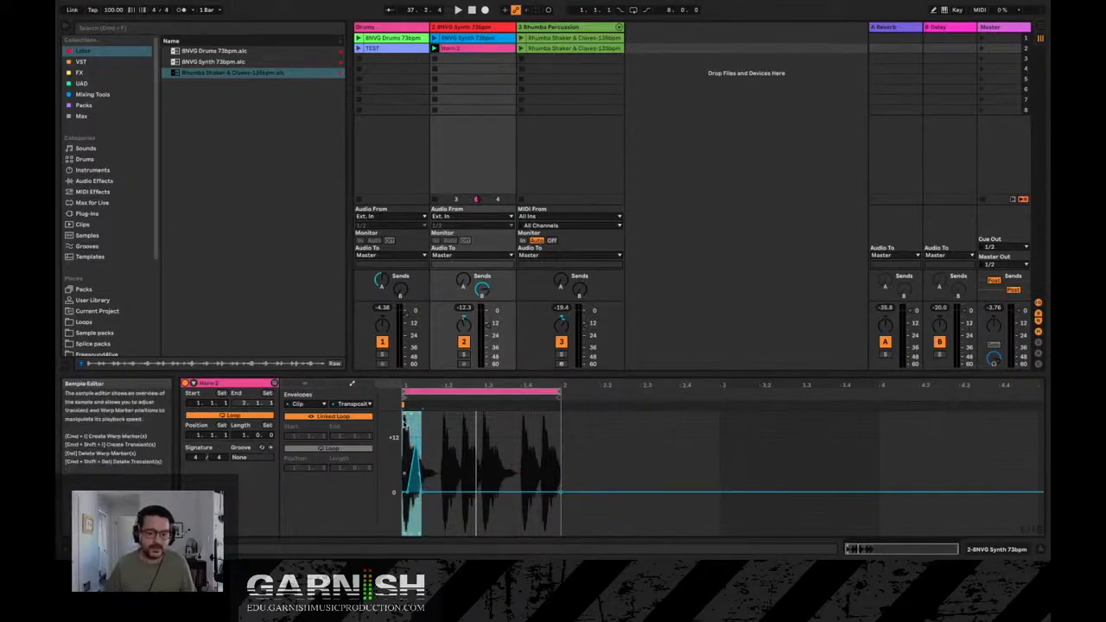
Duplicate the eighth-note transposition spike seven times to fill Horn 2's one-bar loop.
{"action": "key", "text": "super+d"}
{"action": "key", "text": "super+d"}
{"action": "key", "text": "super+d"}
{"action": "key", "text": "super+d"}
{"action": "key", "text": "super+d"}
{"action": "key", "text": "super+d"}
{"action": "key", "text": "super+d"}
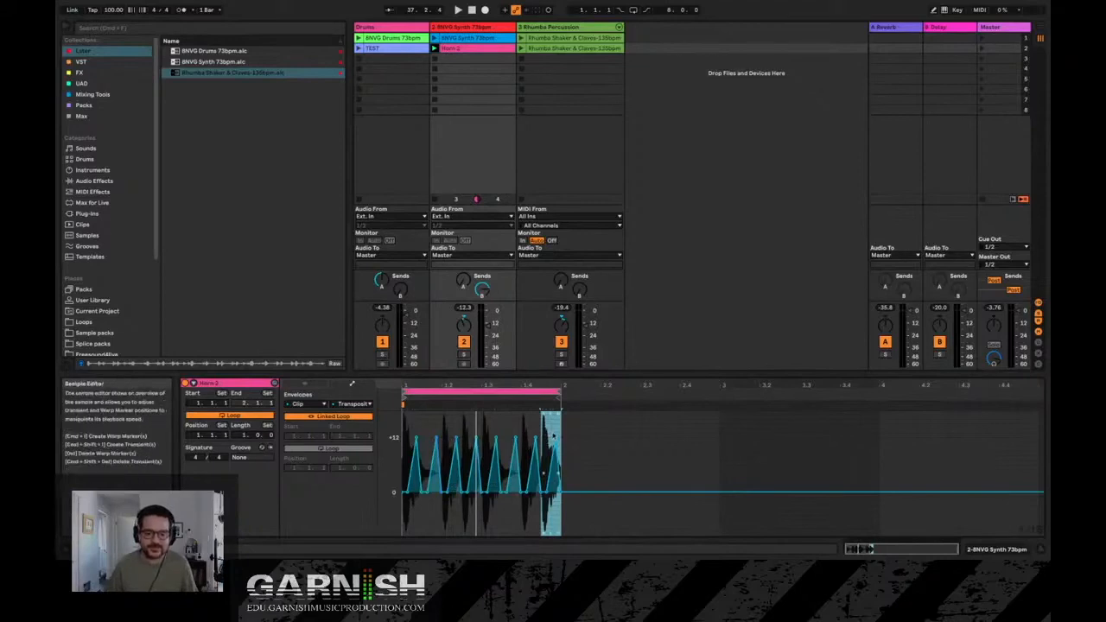
Compress the bar of transposition spikes into the first beat and duplicate that beat three times to fill the bar.
{"action": "left_click_drag", "start_coordinate": [561, 458], "coordinate": [403, 469]}
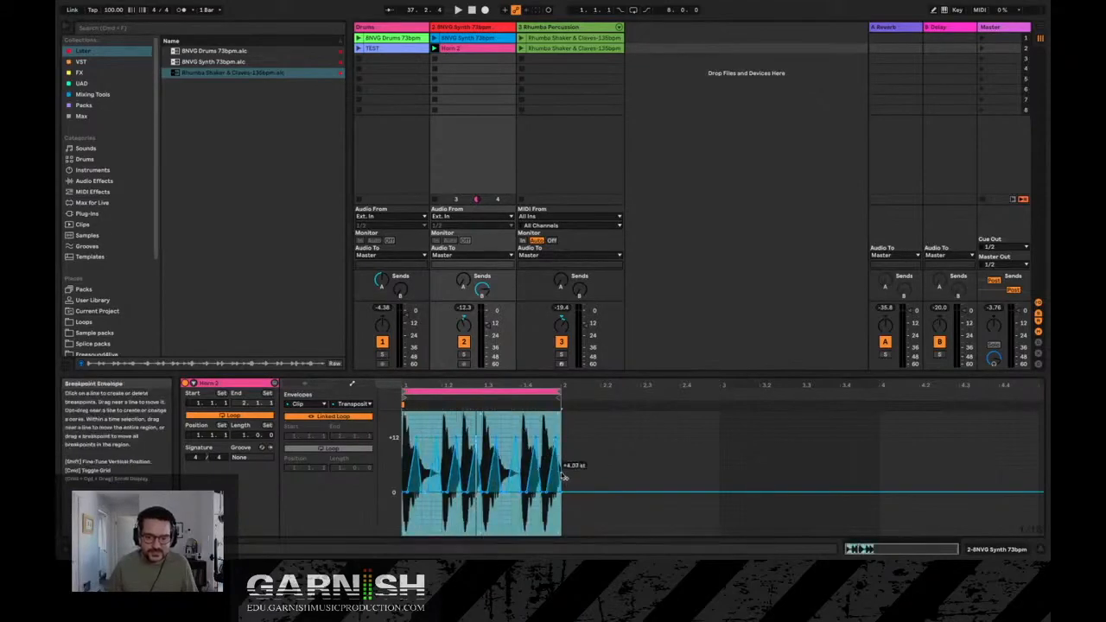
{"action": "left_click_drag", "start_coordinate": [561, 467], "coordinate": [443, 471]}
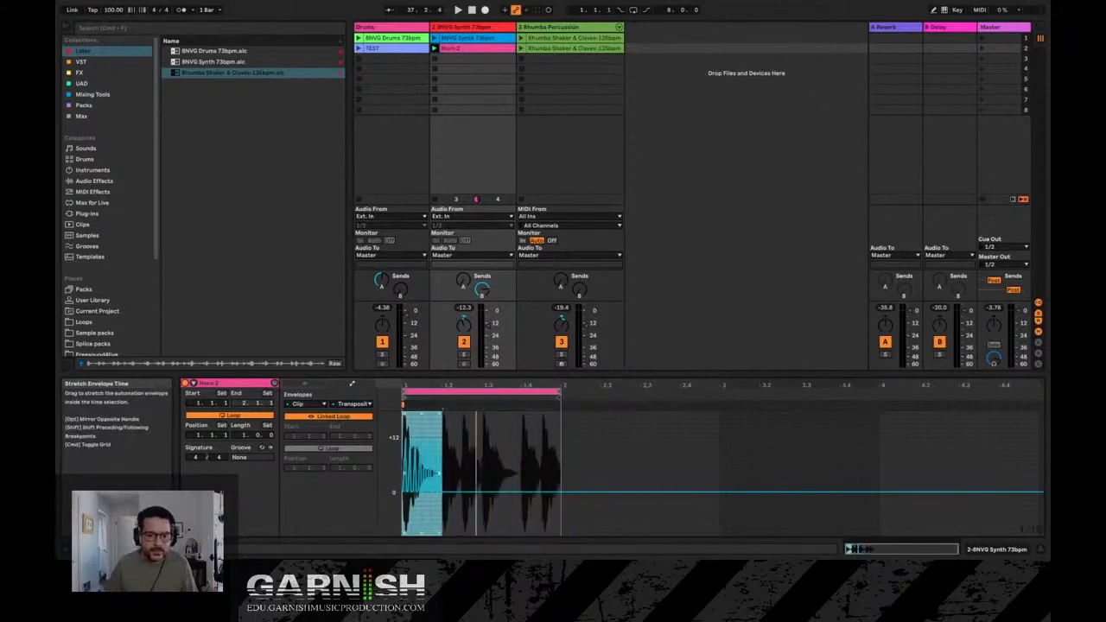
{"action": "left_click", "coordinate": [448, 427]}
{"action": "left_click_drag", "start_coordinate": [442, 424], "coordinate": [397, 425]}
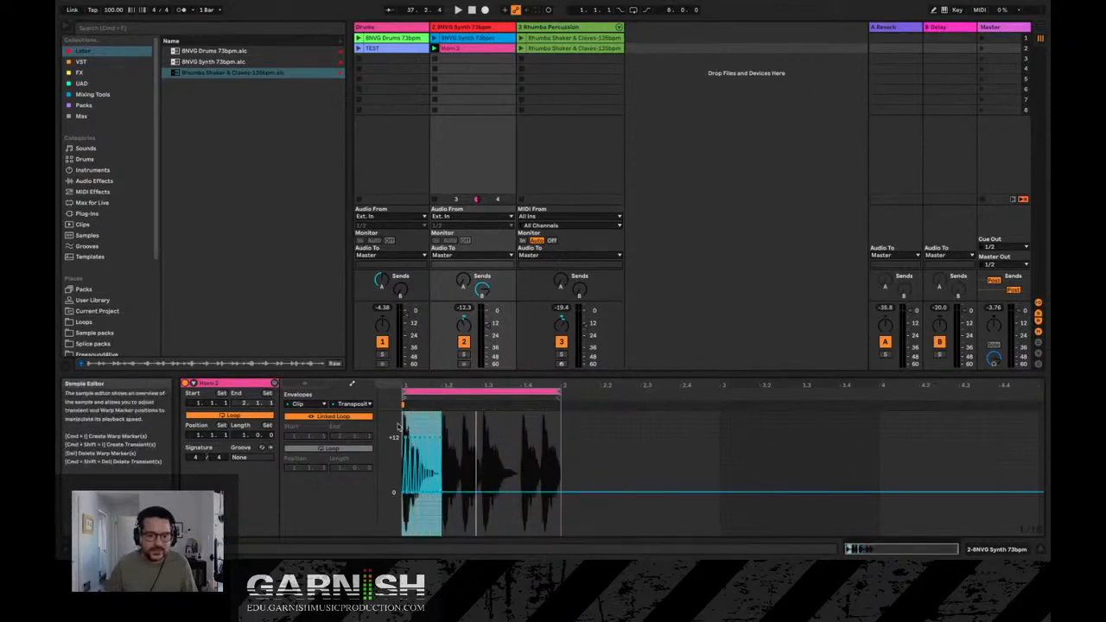
{"action": "key", "text": "super+d"}
{"action": "key", "text": "super+d"}
{"action": "key", "text": "super+d"}
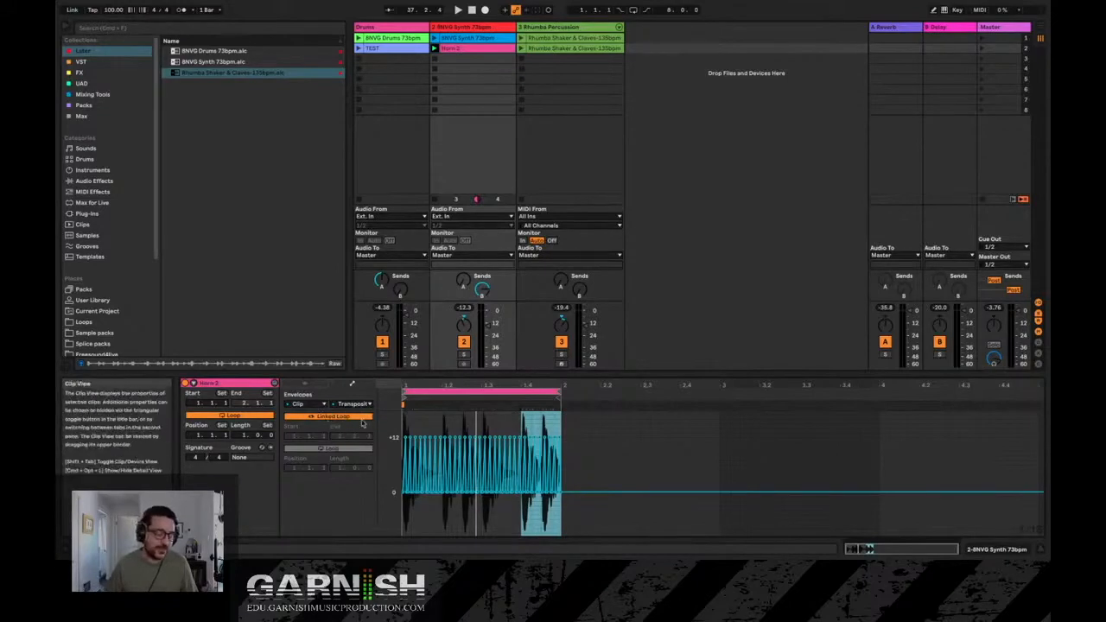
Audition the Horn 2 clip with its vibrato envelope and reduce the synth track's Delay send.
{"action": "key", "text": "space"}
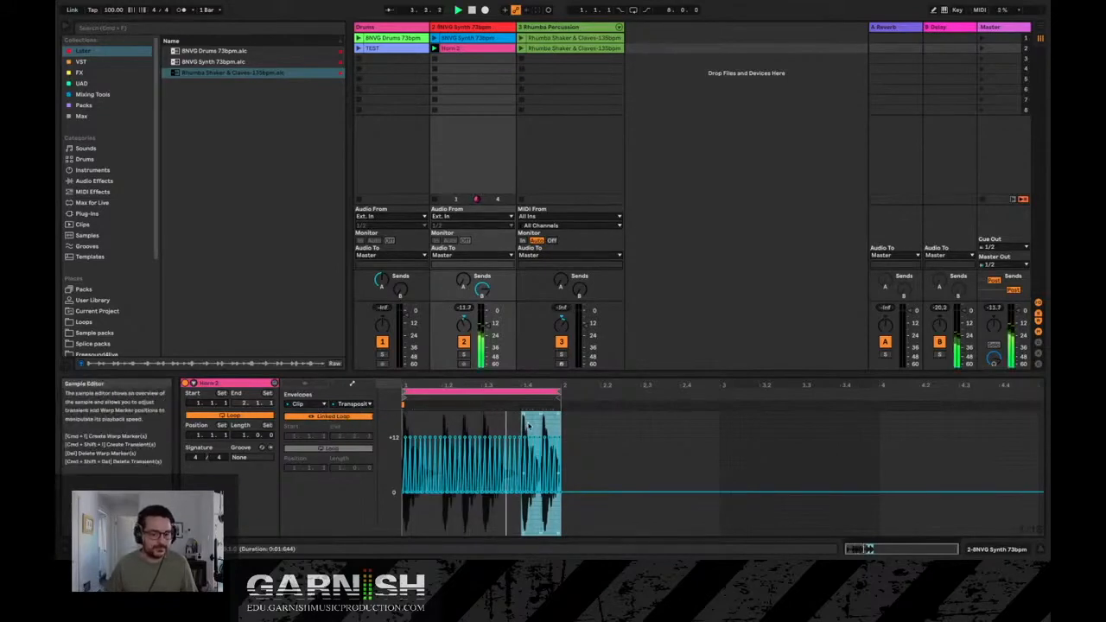
{"action": "left_click", "coordinate": [481, 289]}
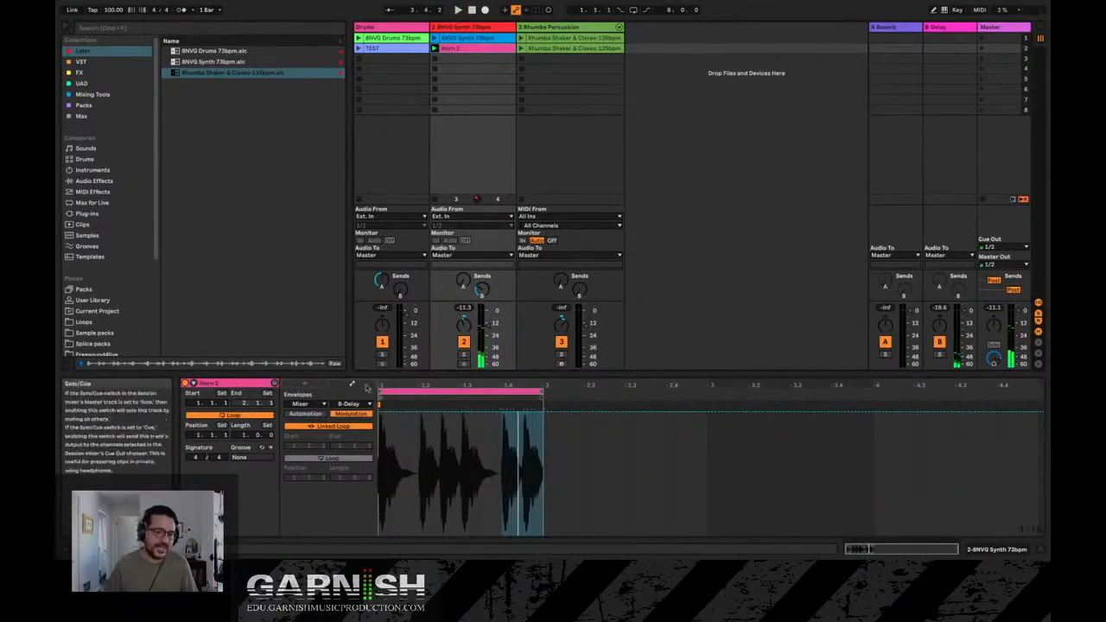
{"action": "left_click", "coordinate": [316, 405]}
{"action": "left_click", "coordinate": [316, 405]}
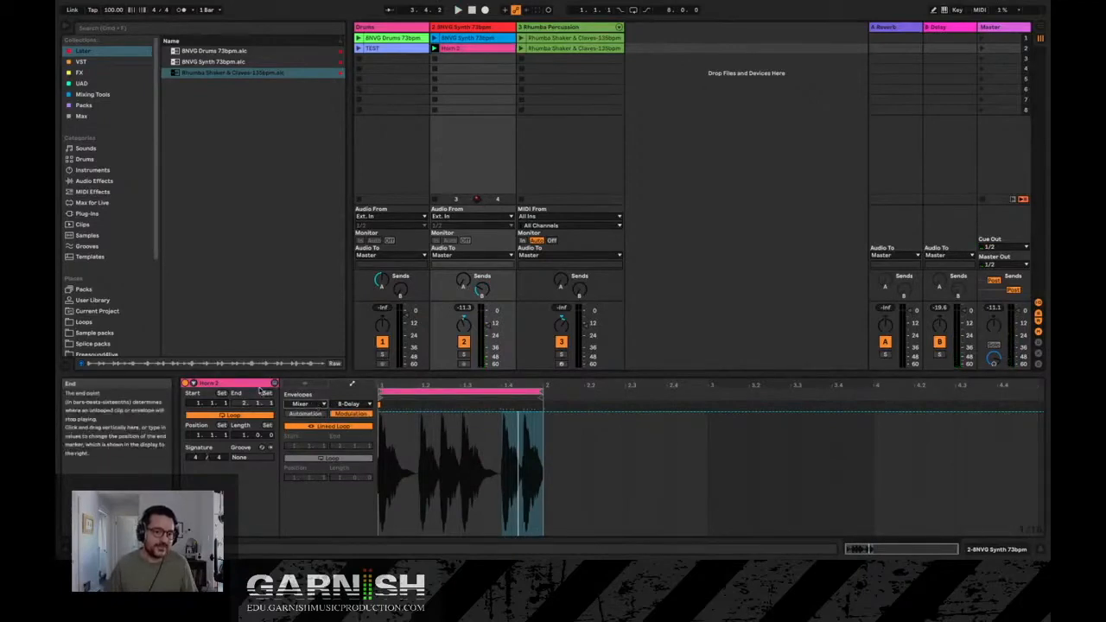
Expand Horn 2's launch settings, set its warp mode to Complex, and audition the clip.
{"action": "left_click", "coordinate": [191, 383]}
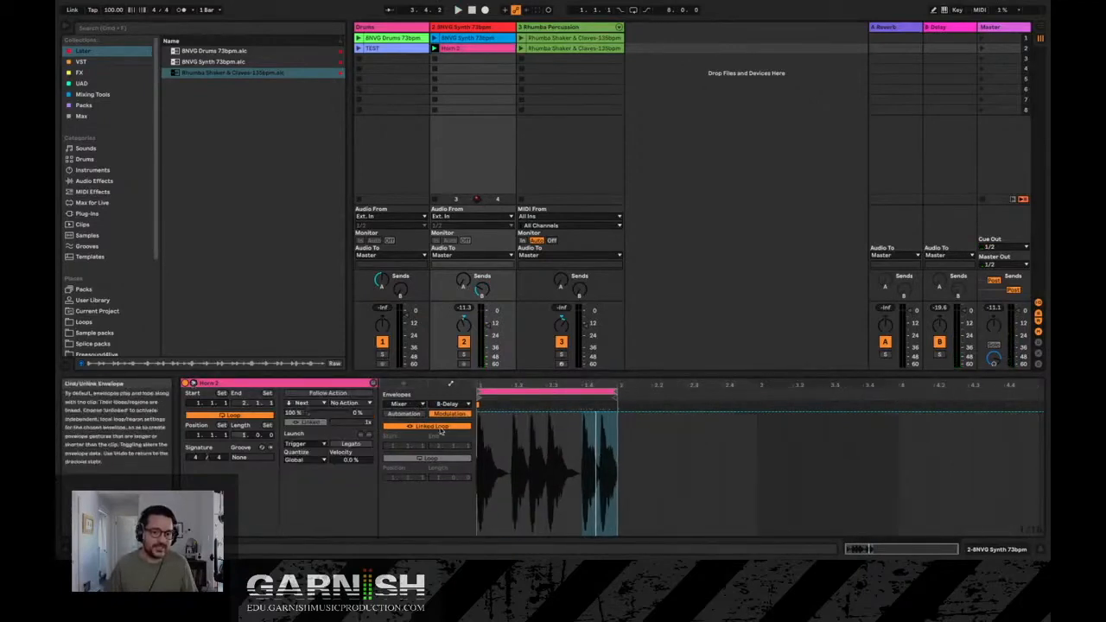
{"action": "left_click", "coordinate": [403, 385]}
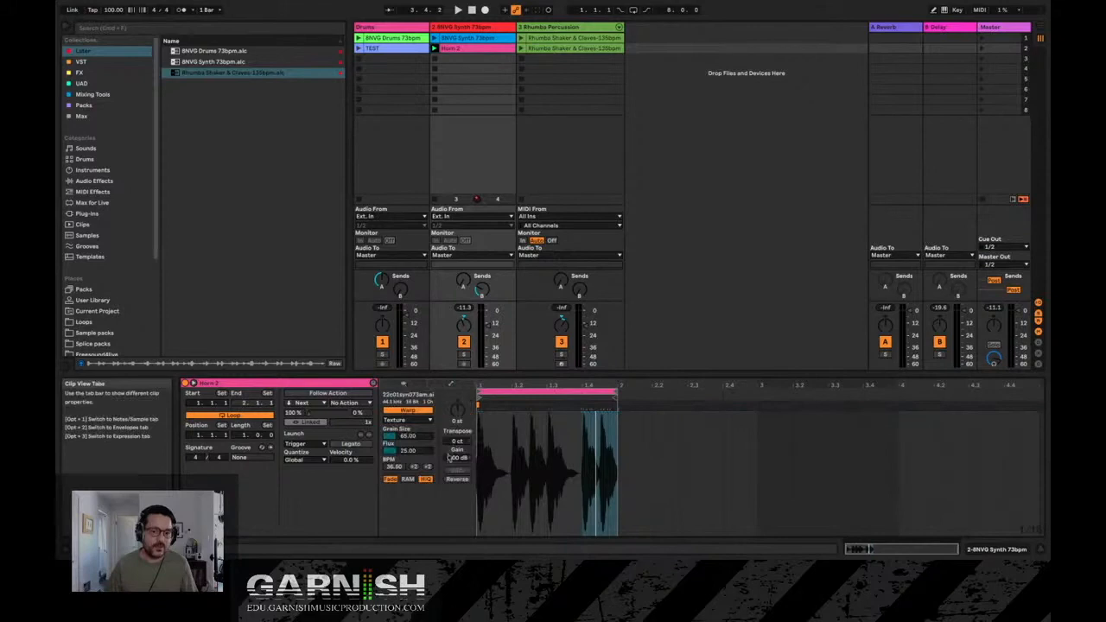
{"action": "left_click", "coordinate": [407, 420]}
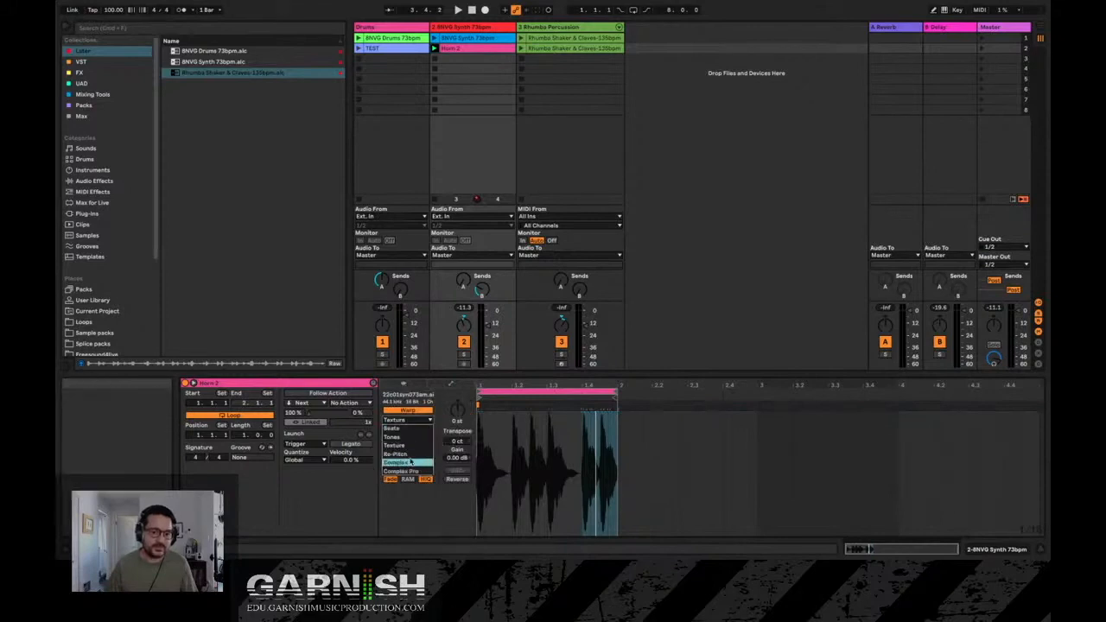
{"action": "left_click", "coordinate": [410, 463]}
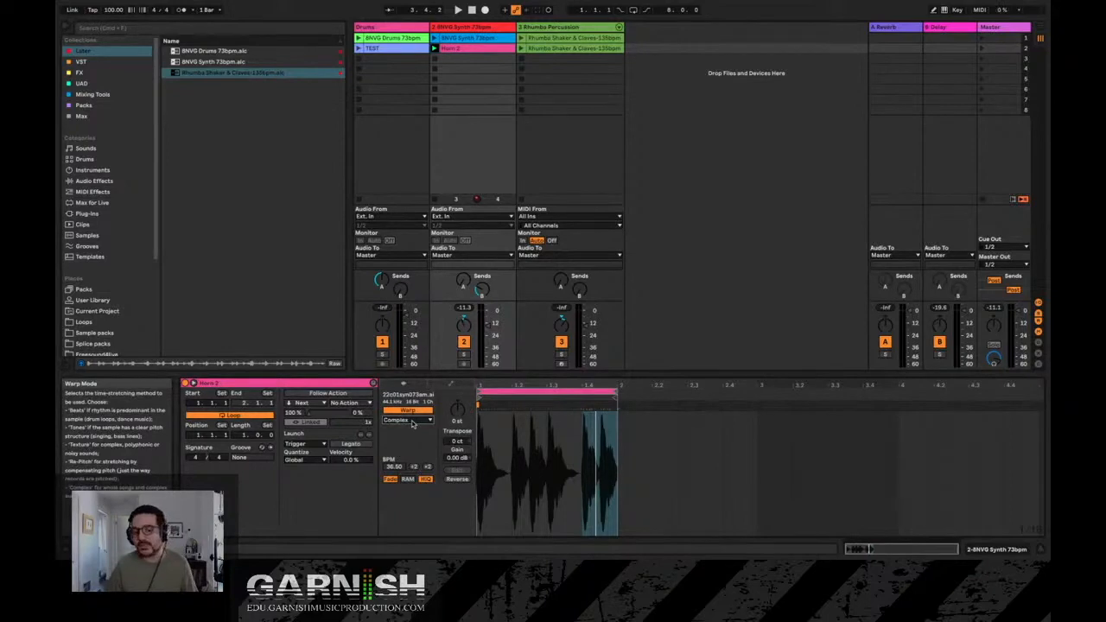
{"action": "key", "text": "space"}
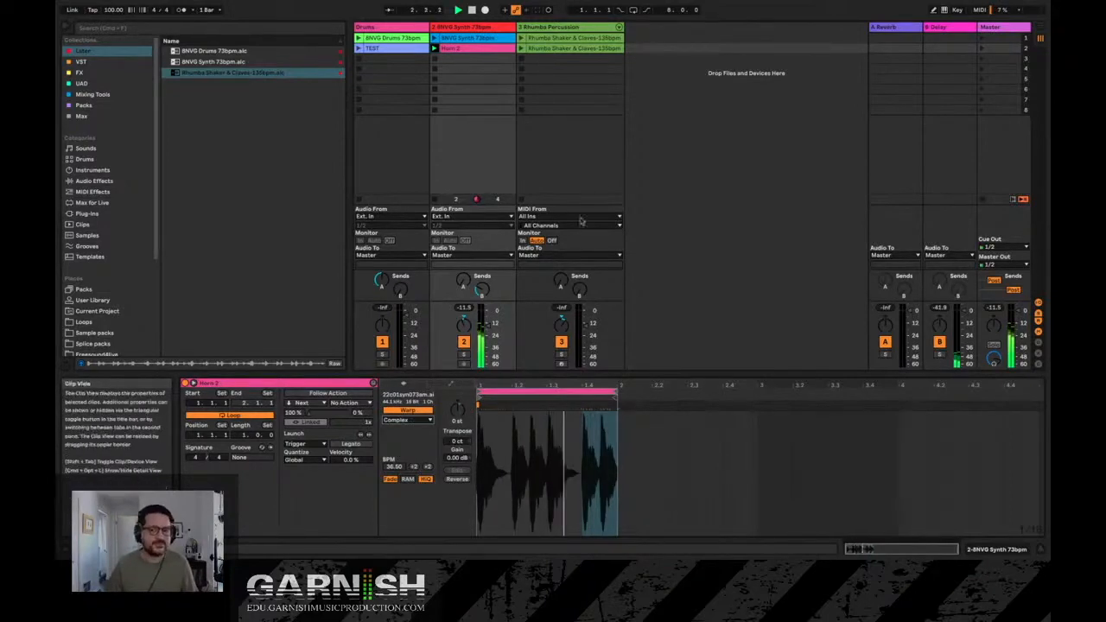
{"action": "key", "text": "space"}
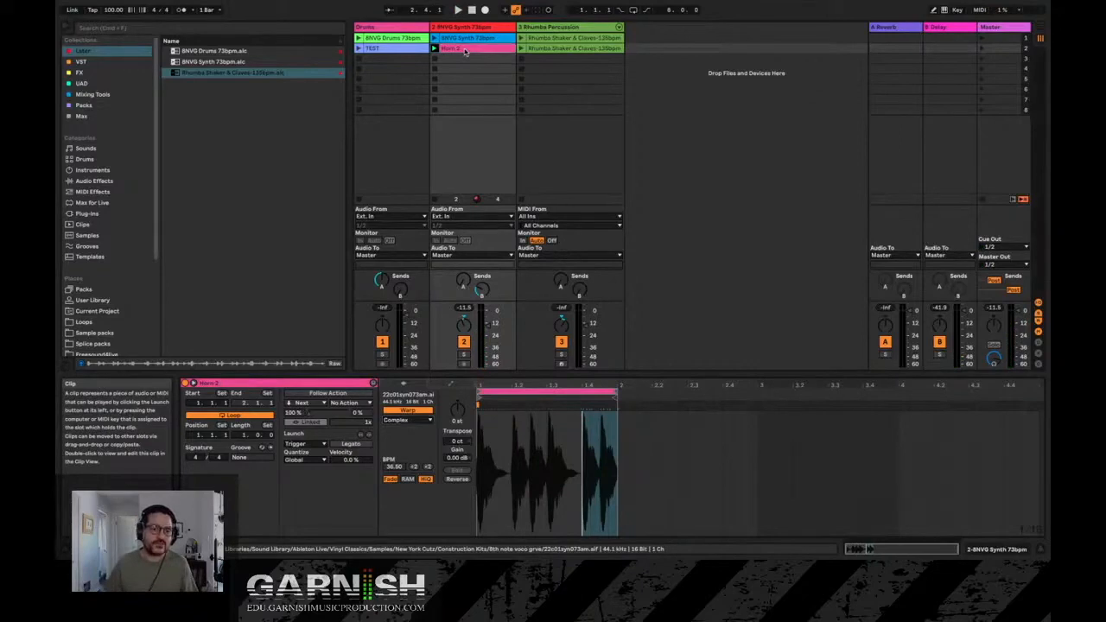
Copy the Horn 2 clip into slot 3 of the synth track and rename the copy VIB.
{"action": "left_click_drag", "start_coordinate": [464, 51], "coordinate": [468, 63]}
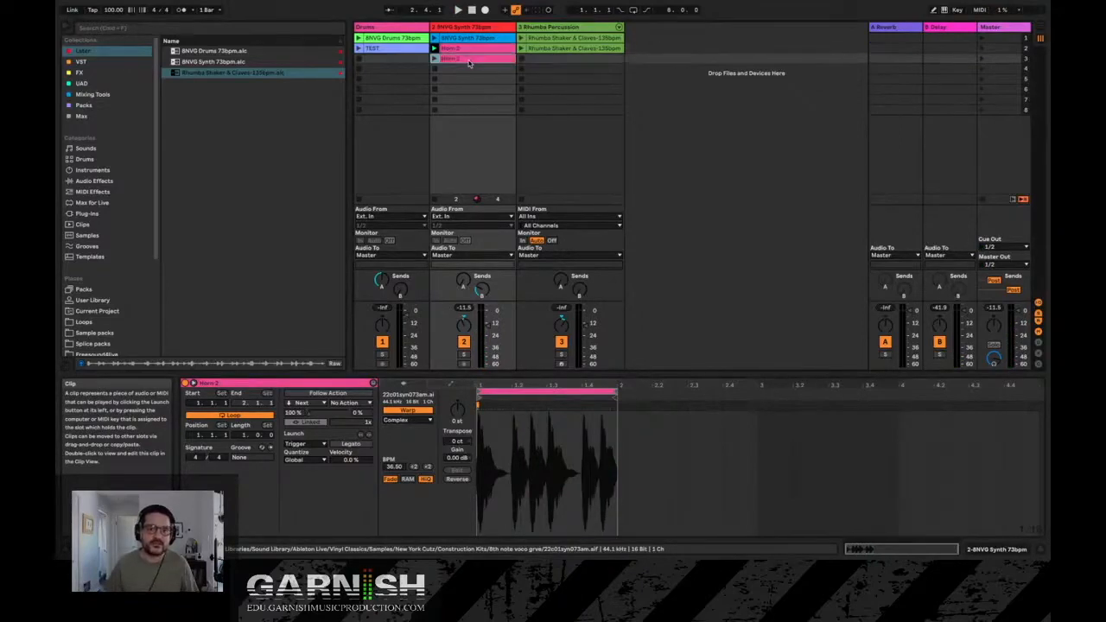
{"action": "key", "text": "super+r"}
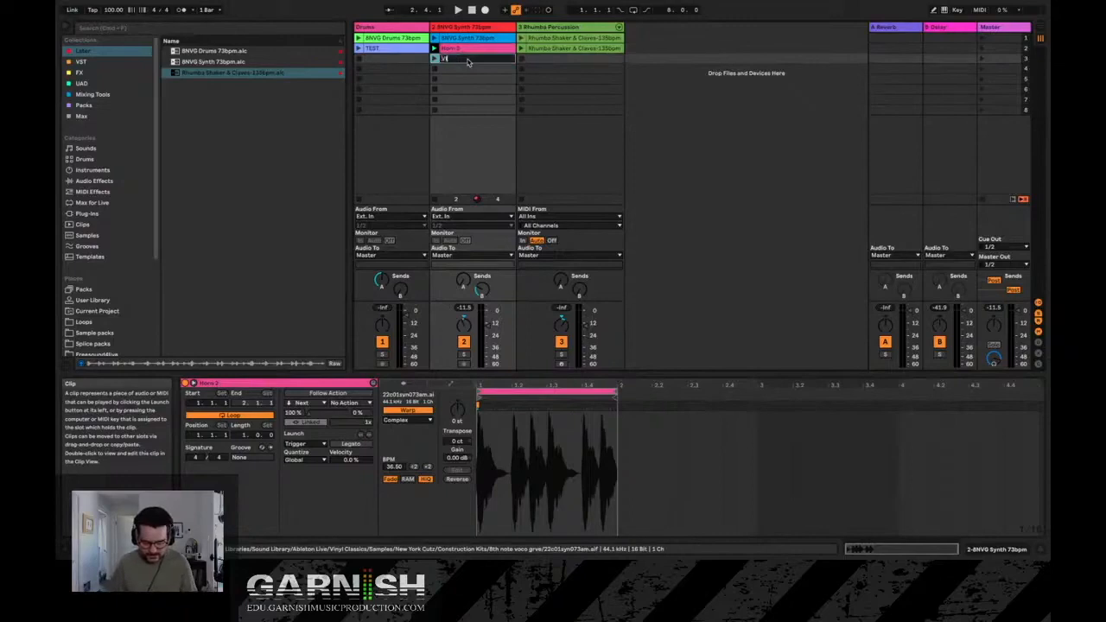
{"action": "key", "text": "Return"}
Clear the entire one-bar Transposition clip envelope from the original Horn 2 clip in slot 2 of the synth track.
{"action": "left_click", "coordinate": [465, 51]}
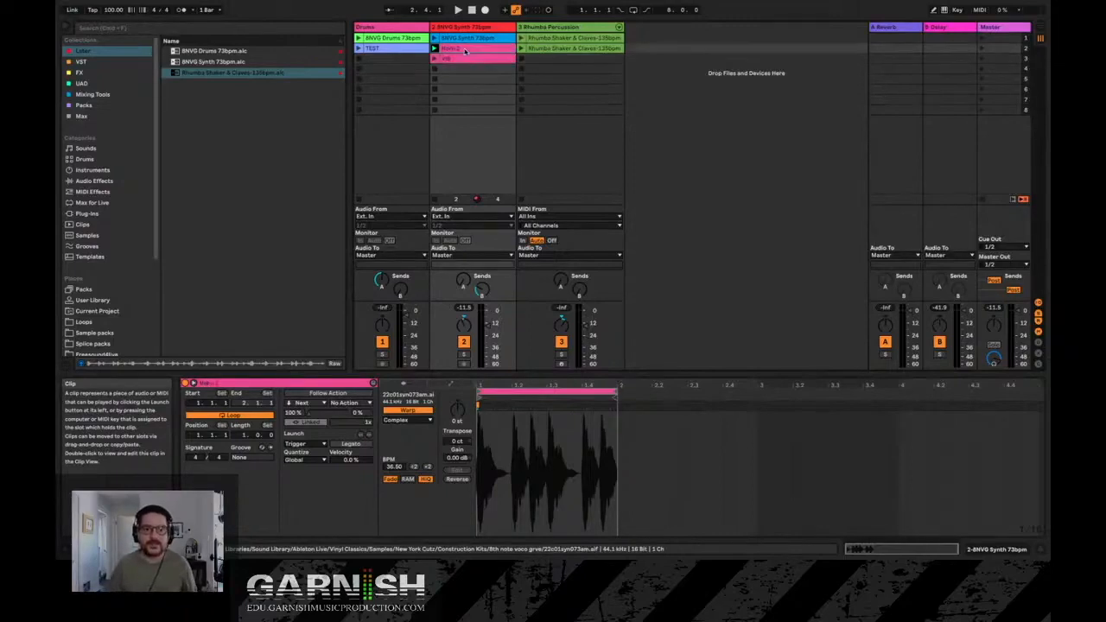
{"action": "left_click", "coordinate": [446, 386]}
{"action": "left_click", "coordinate": [439, 403]}
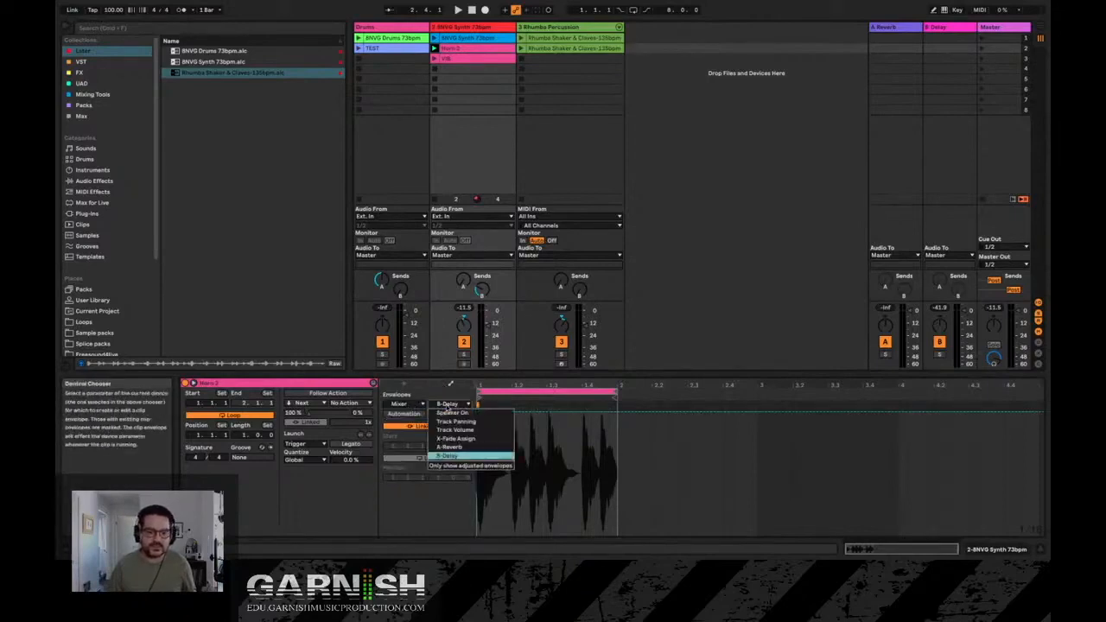
{"action": "left_click", "coordinate": [412, 406]}
{"action": "left_click", "coordinate": [450, 413]}
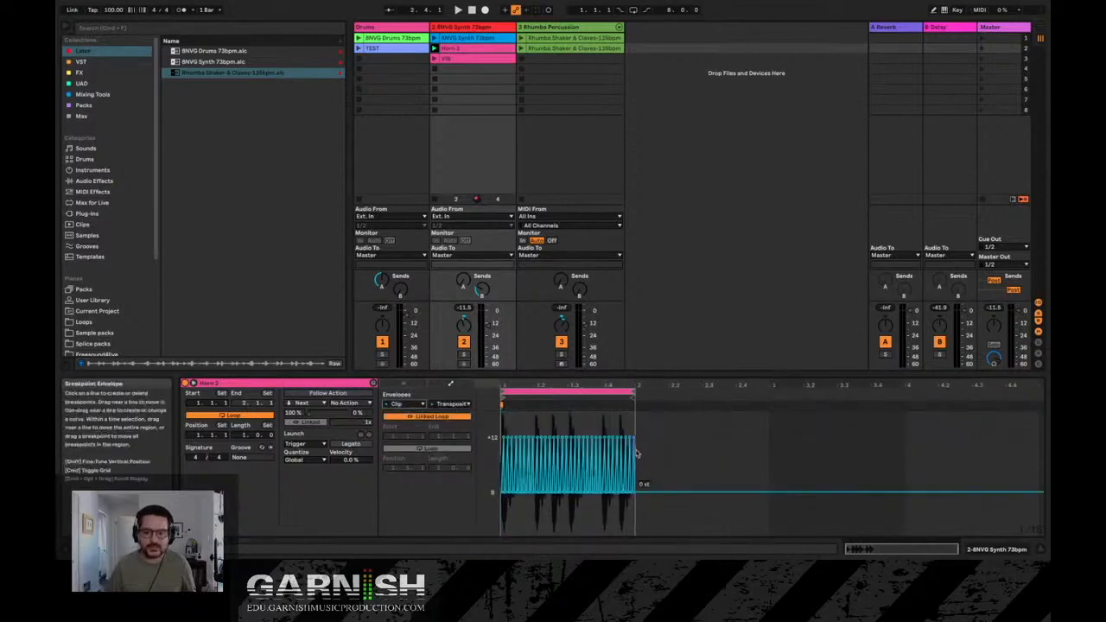
{"action": "left_click_drag", "start_coordinate": [637, 456], "coordinate": [500, 458]}
{"action": "key", "text": "Delete"}
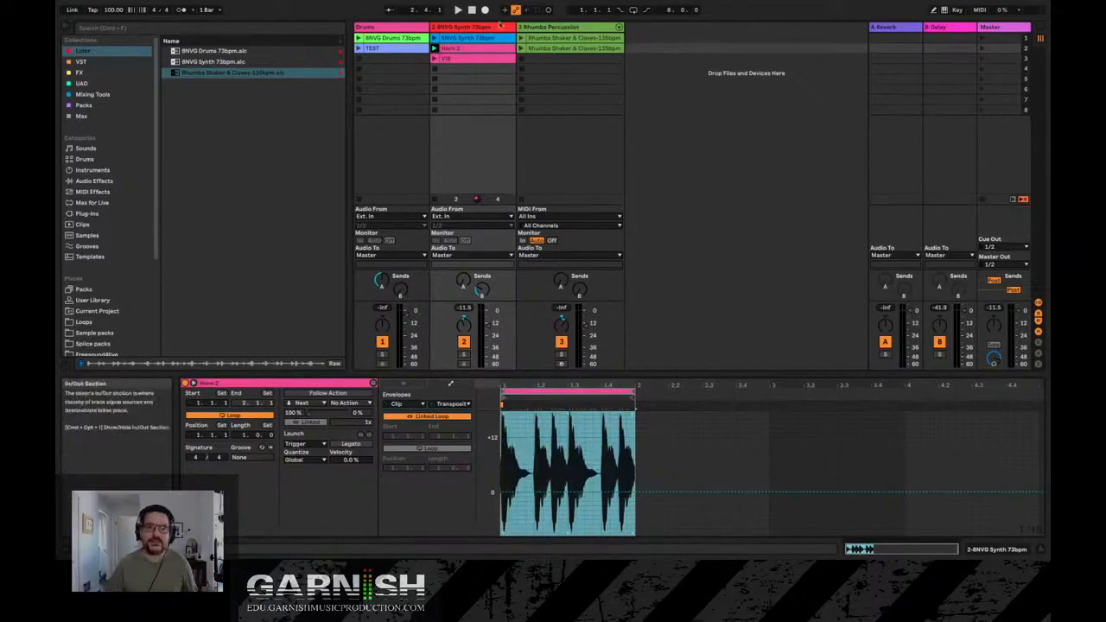
Duplicate the slot 2 Rhumba percussion clip into slot 3 and audition scenes 1, 2 and 3 in turn, returning to scene 1.
{"action": "left_click", "coordinate": [544, 49]}
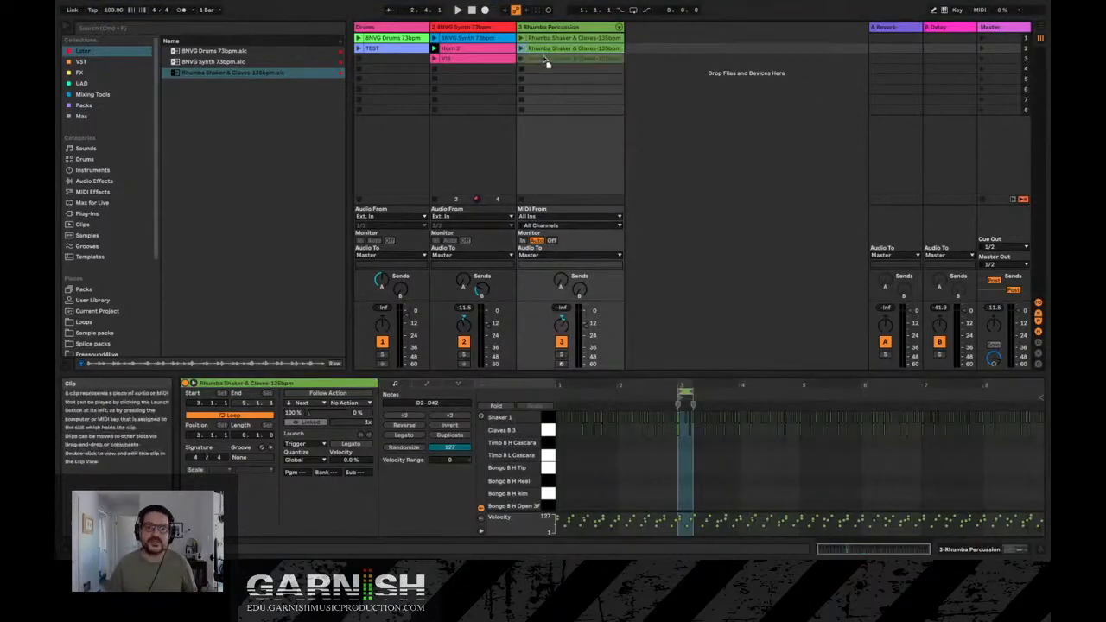
{"action": "key", "text": "ctrl+d"}
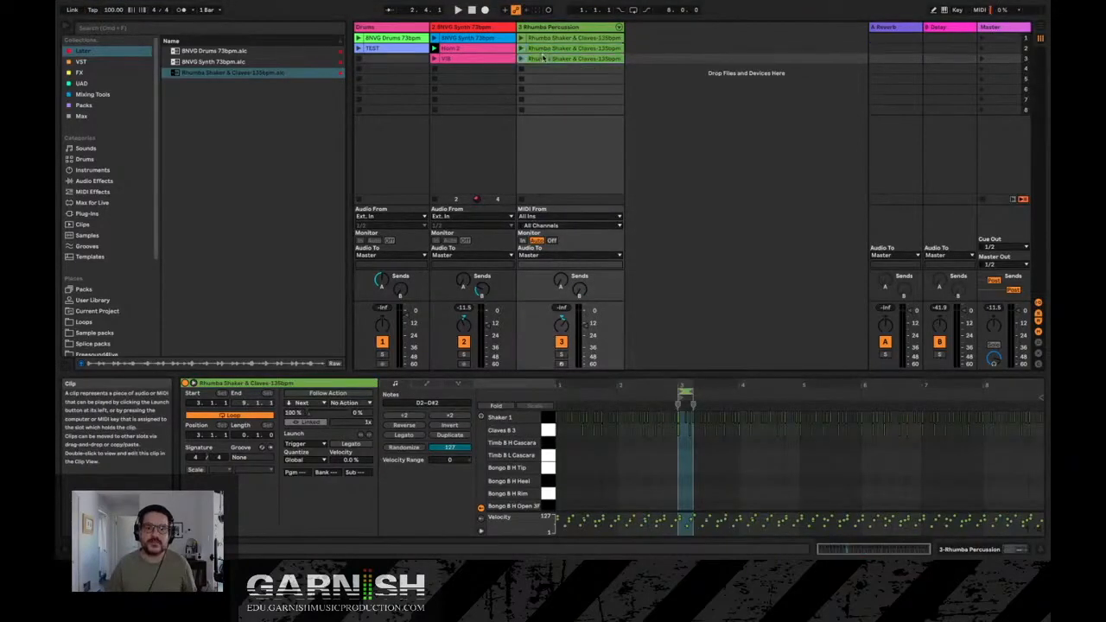
{"action": "left_click", "coordinate": [981, 39]}
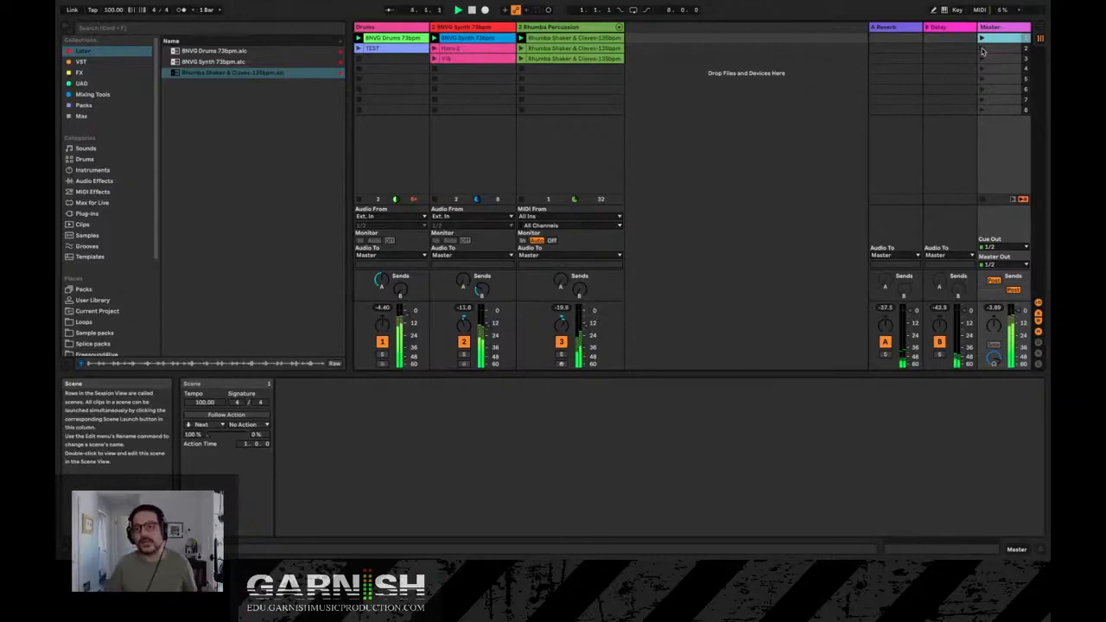
{"action": "left_click", "coordinate": [982, 49]}
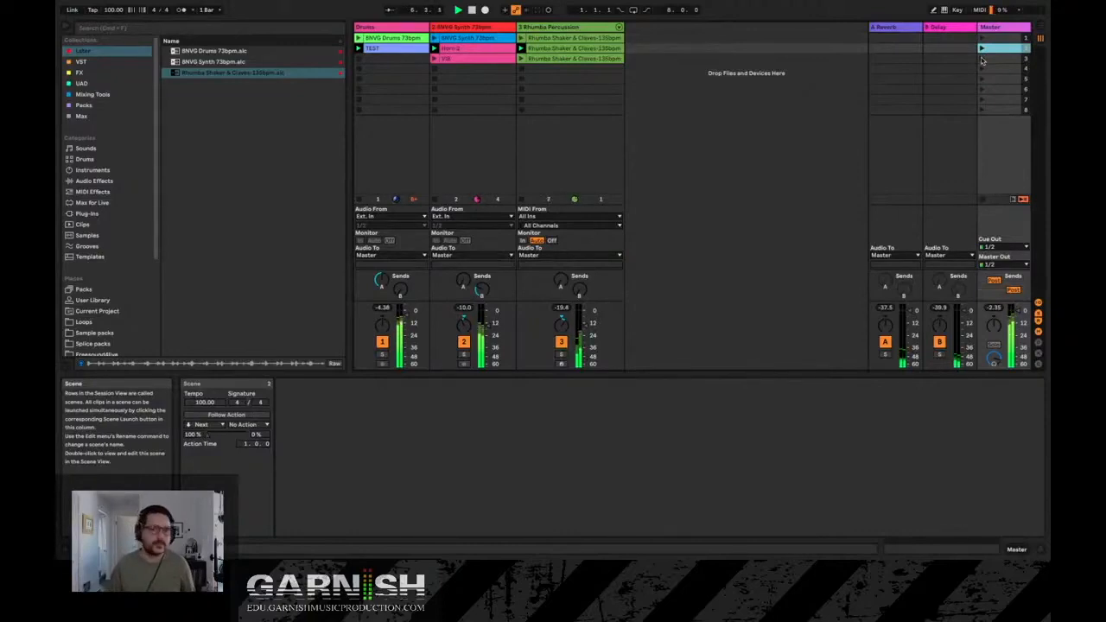
{"action": "left_click", "coordinate": [982, 58]}
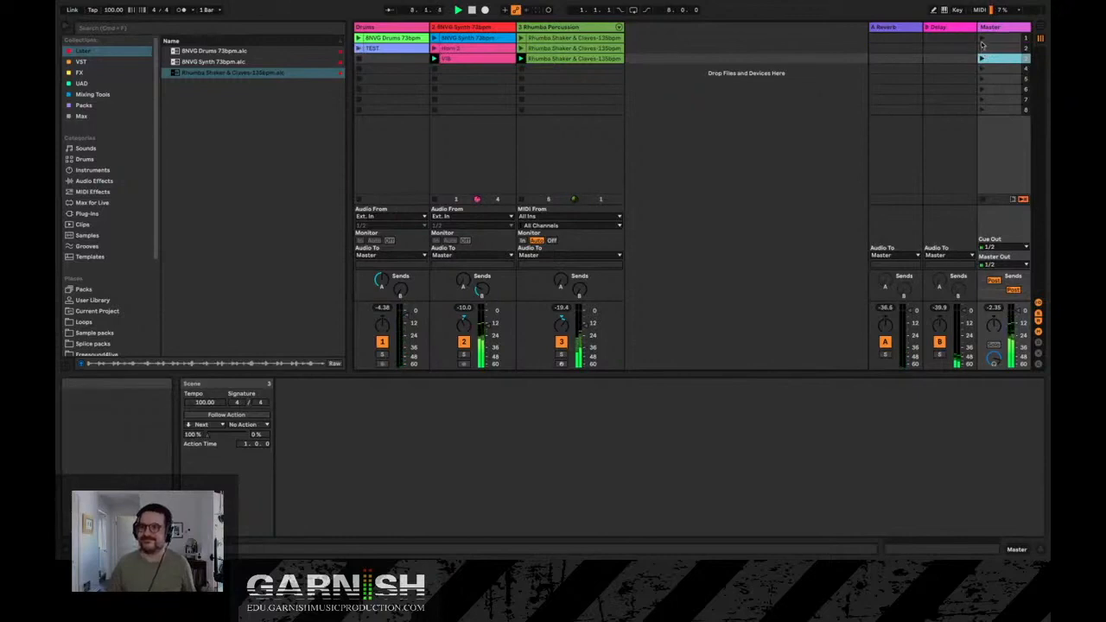
{"action": "left_click", "coordinate": [981, 38]}
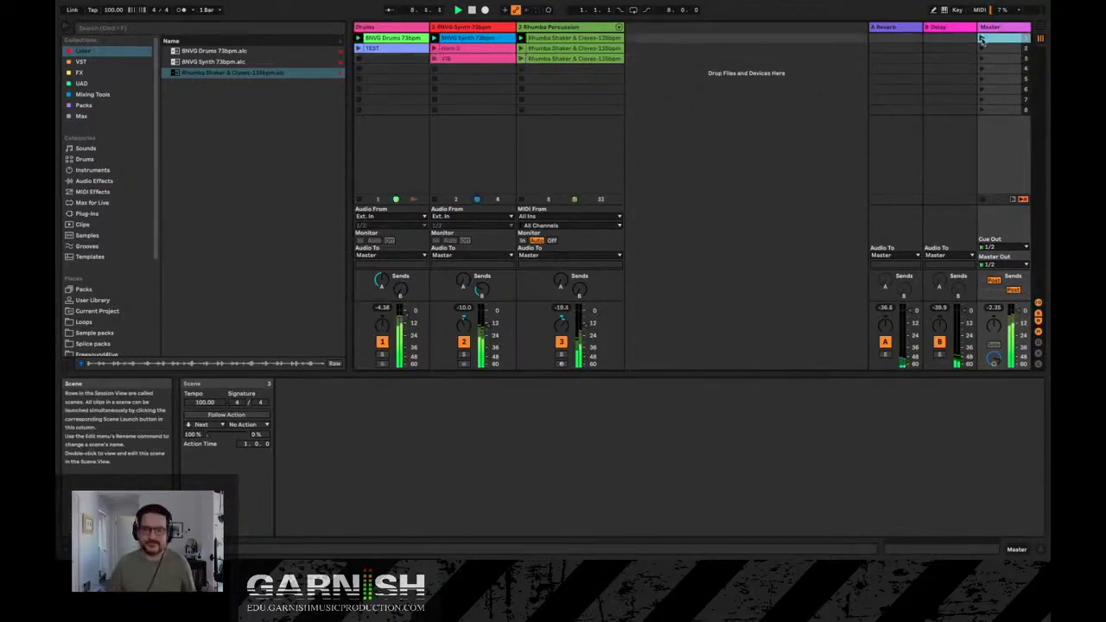